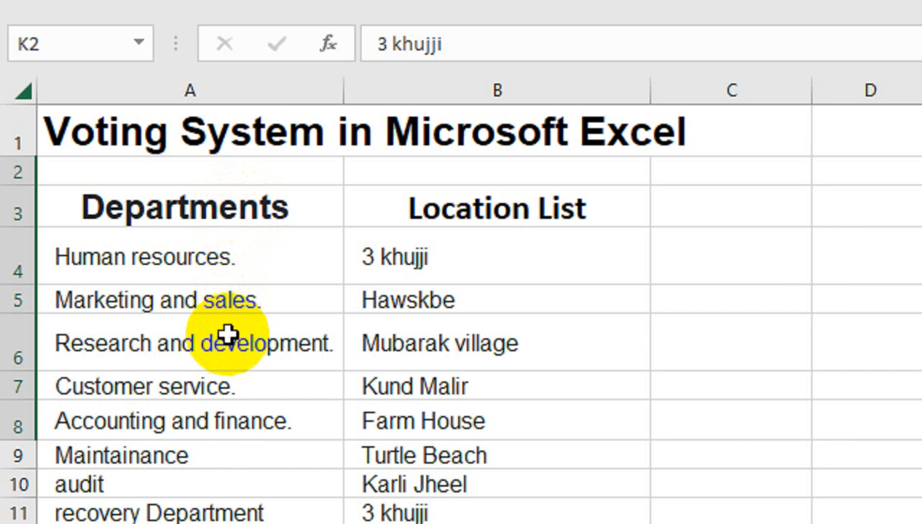
- Look through the departments and their location choices down to the workshop row
click(701, 334)
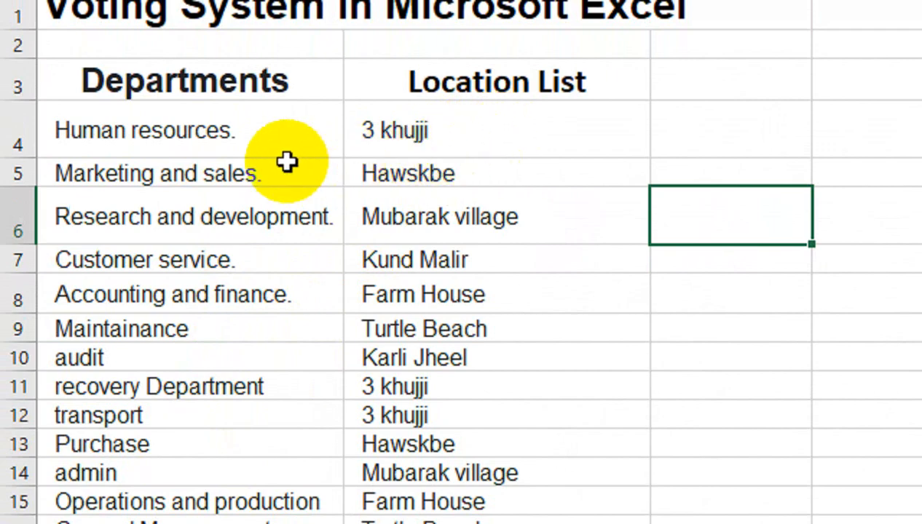
scroll(240, 259, down, 1)
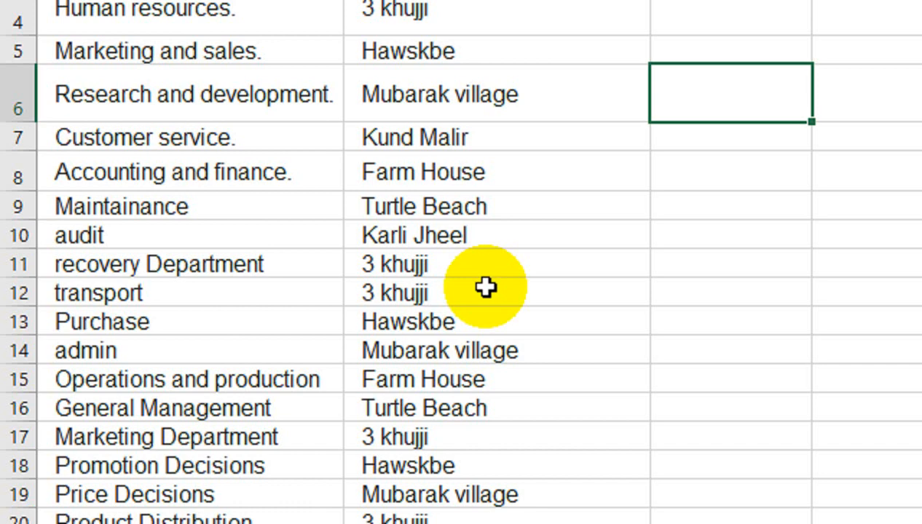
scroll(498, 226, up, 1)
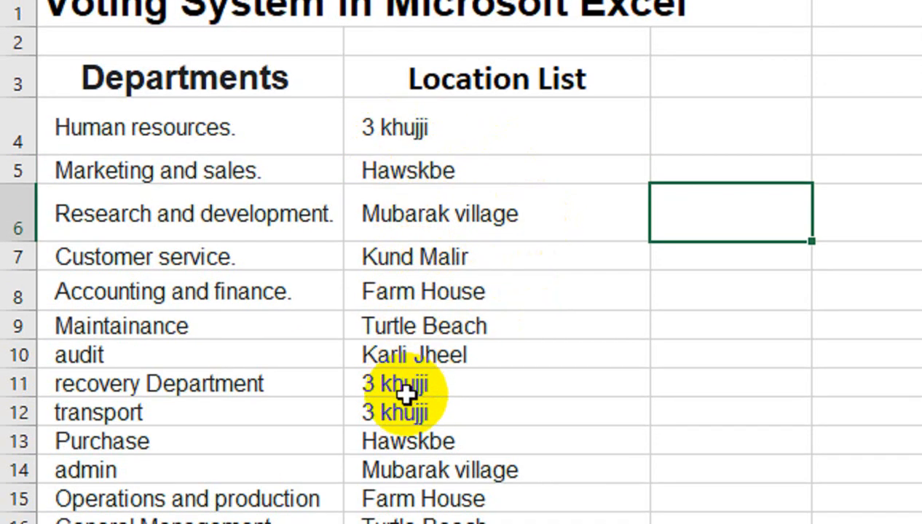
scroll(437, 386, down, 4)
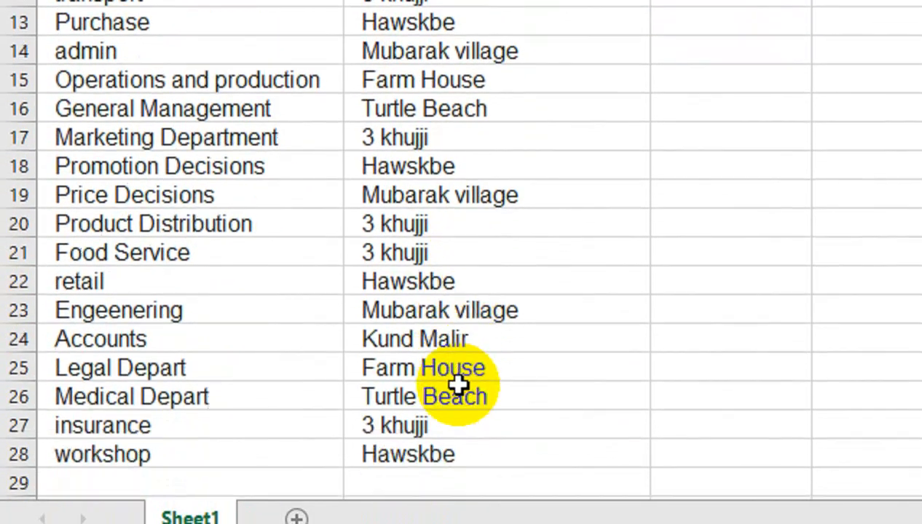
scroll(458, 384, down, 1)
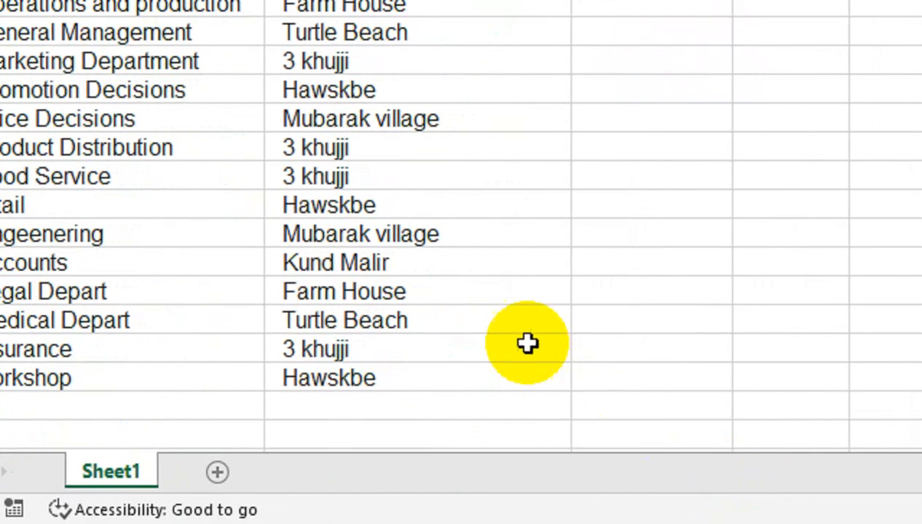
scroll(527, 344, up, 4)
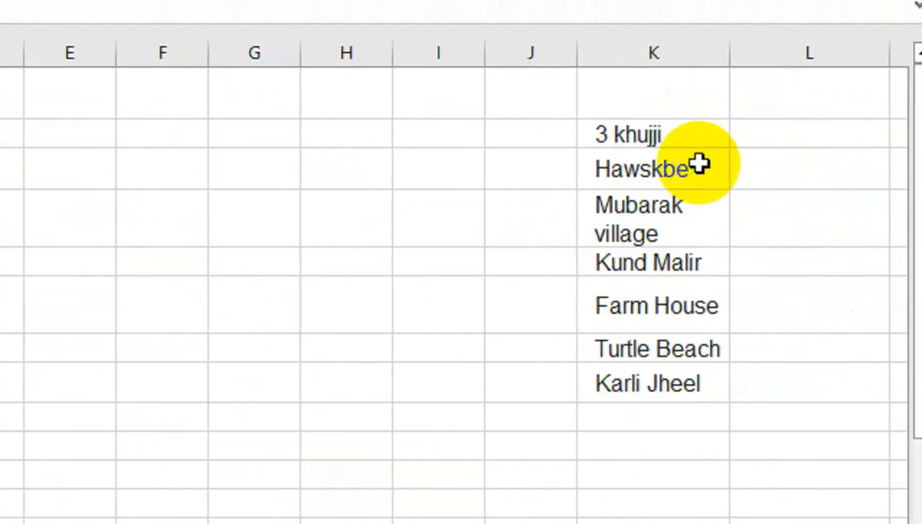
- Enter =COUNTIF($B$4:$B$28,K2) in L2 to count the votes for 3 khujji
click(743, 140)
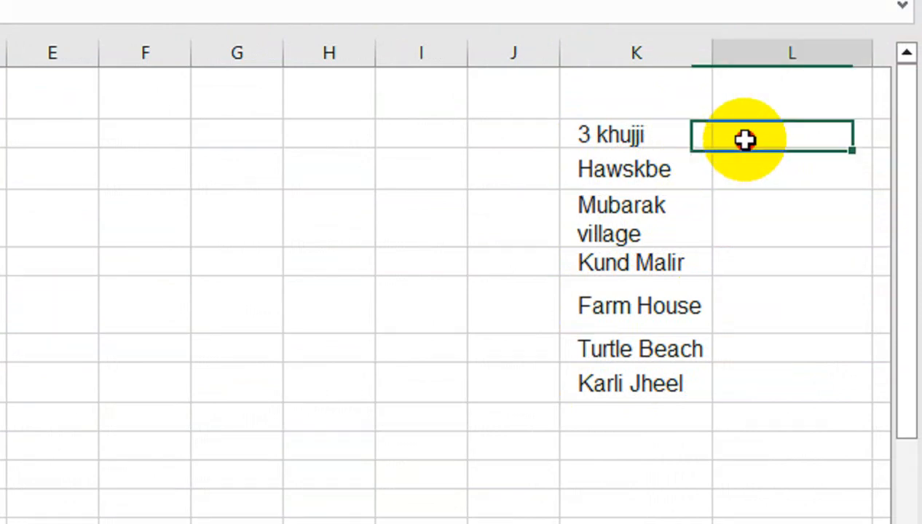
text(=countif)
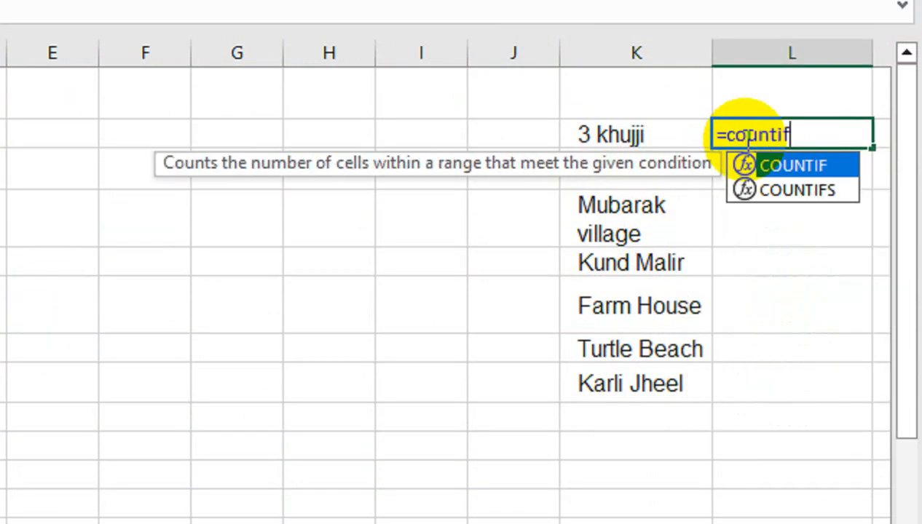
key(Tab)
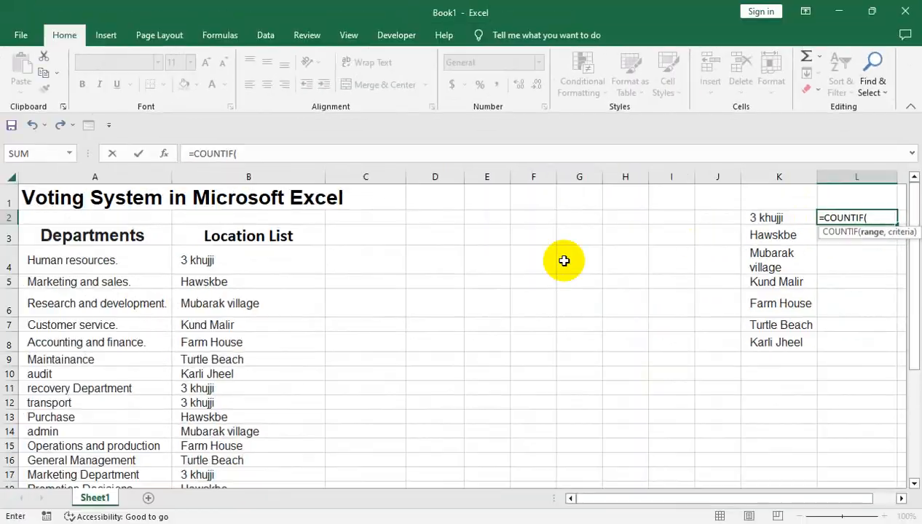
click(239, 255)
key(ctrl+shift+Down)
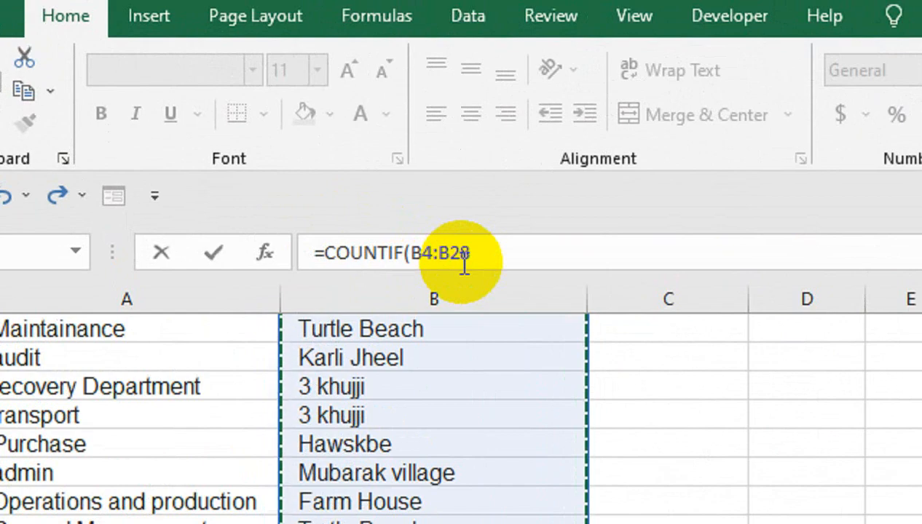
key(F4)
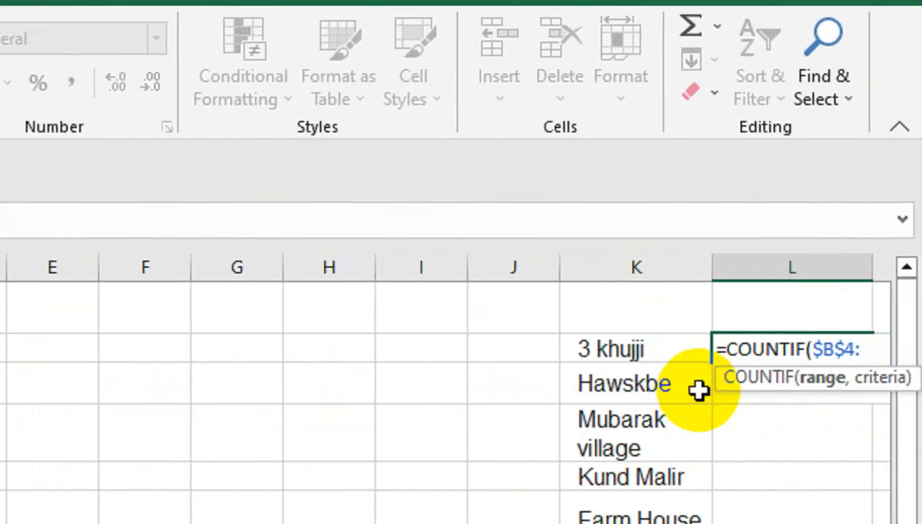
text(,)
key(Left)
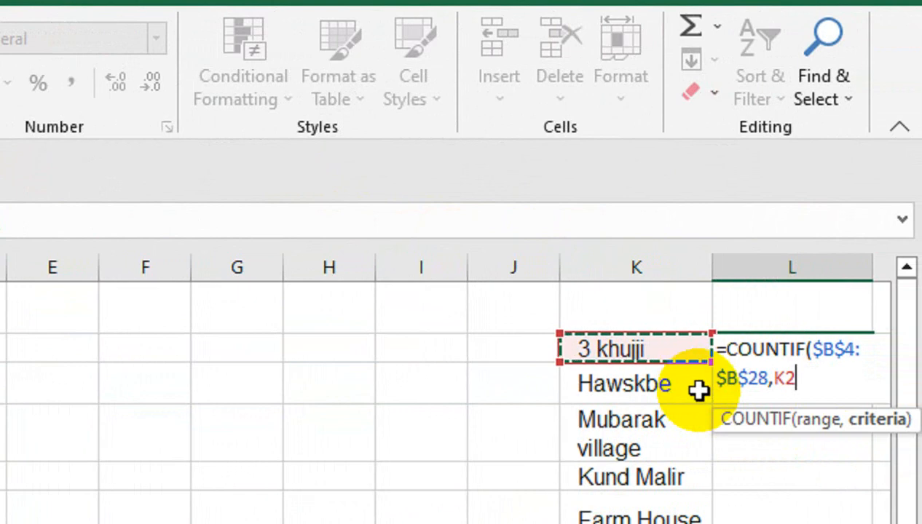
text())
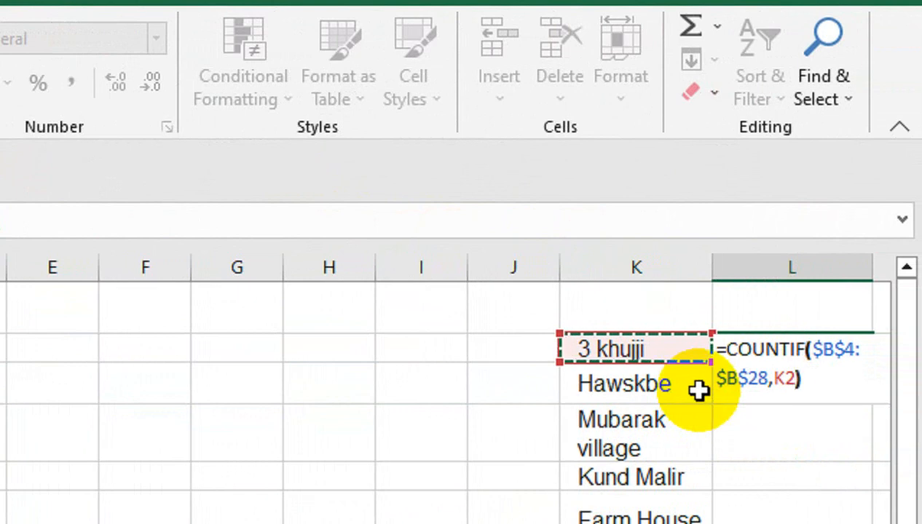
key(Return)
- Fill the L2 count formula down to L8 and centre the counts in a narrower column L
click(782, 350)
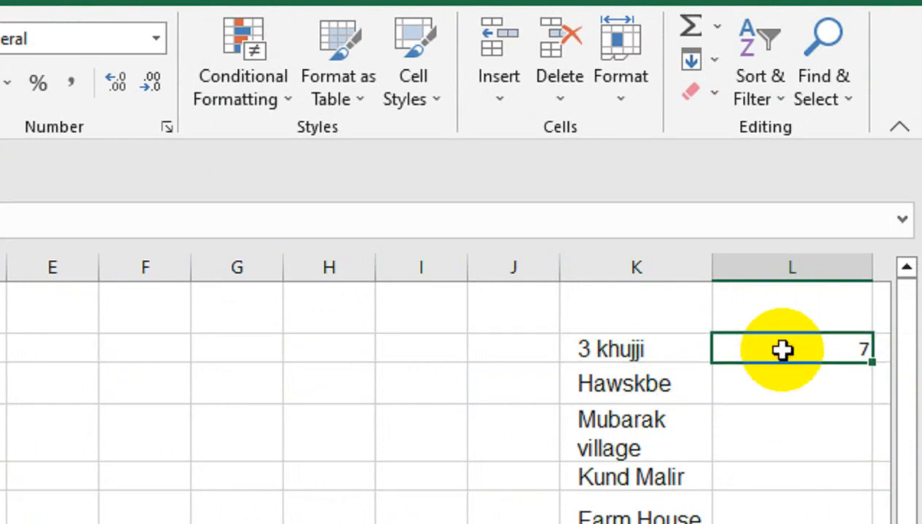
drag(872, 274, 796, 277)
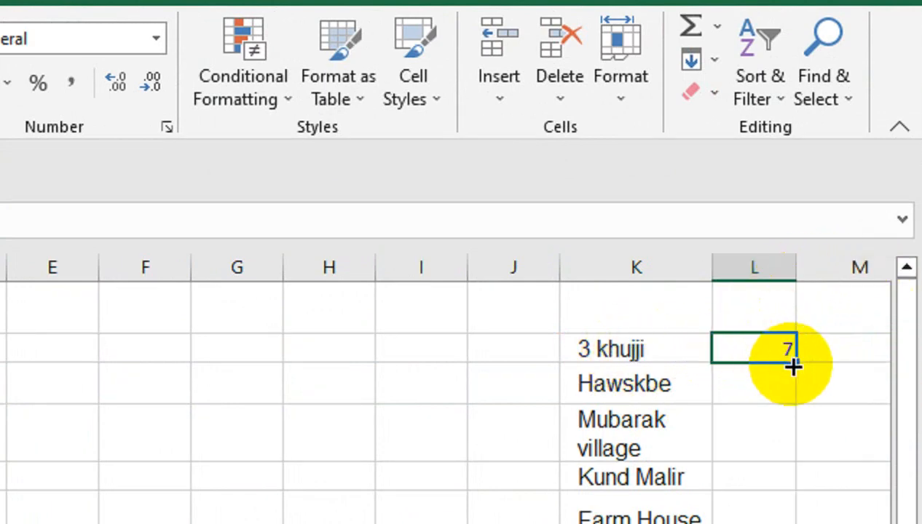
drag(793, 363, 772, 523)
drag(772, 482, 761, 349)
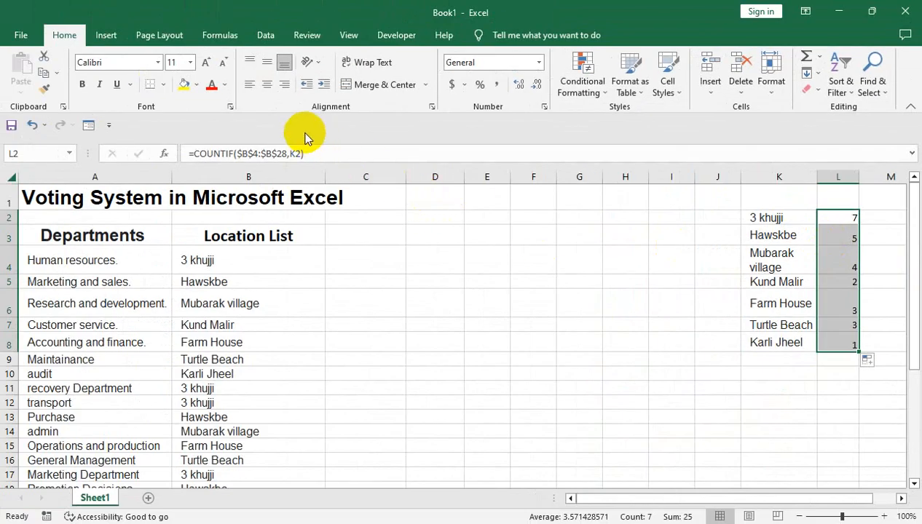
click(269, 88)
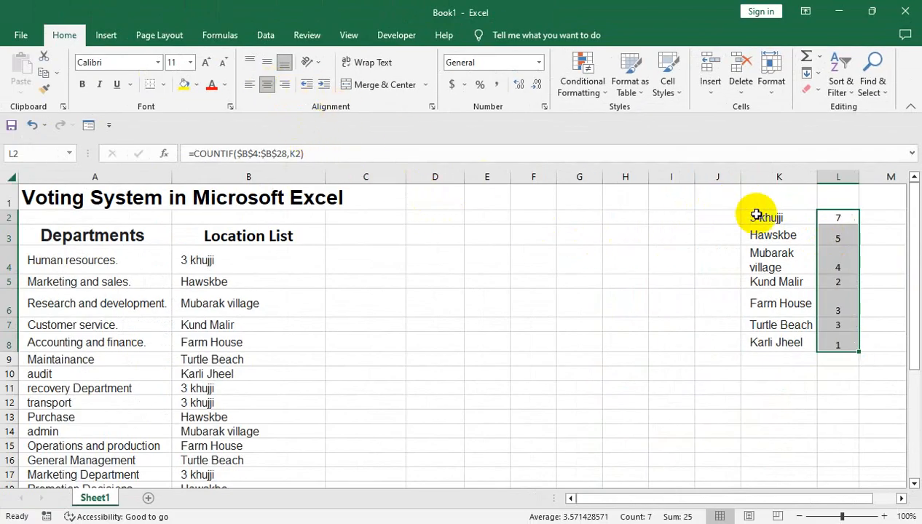
- Hide columns K and L, which hold the location names and their vote counts
drag(767, 175, 834, 175)
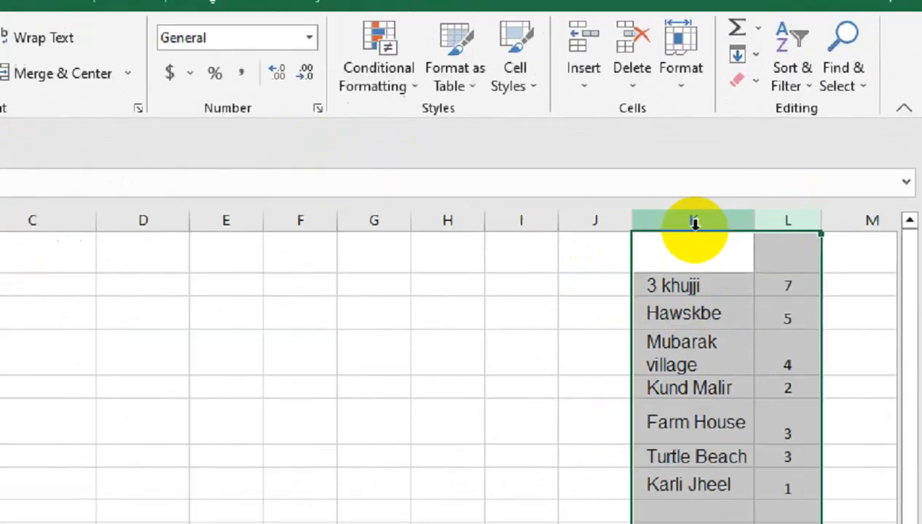
right_click(694, 223)
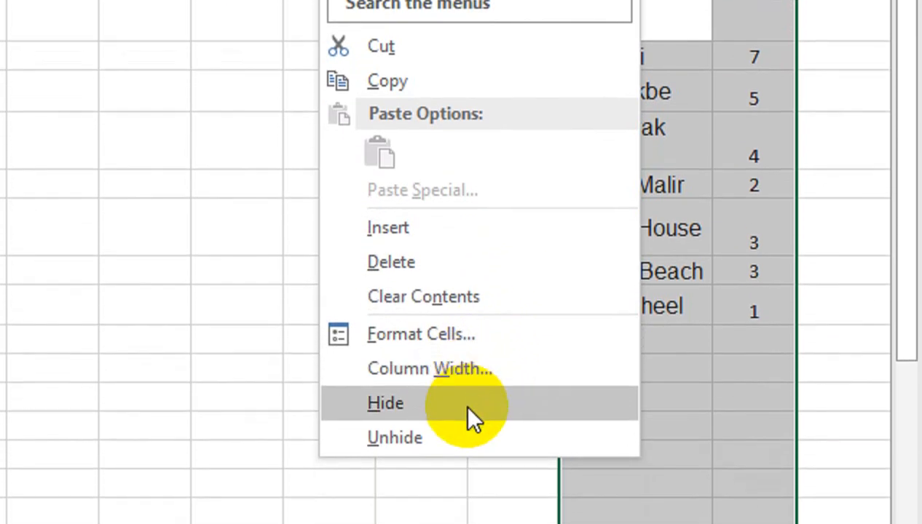
key(Escape)
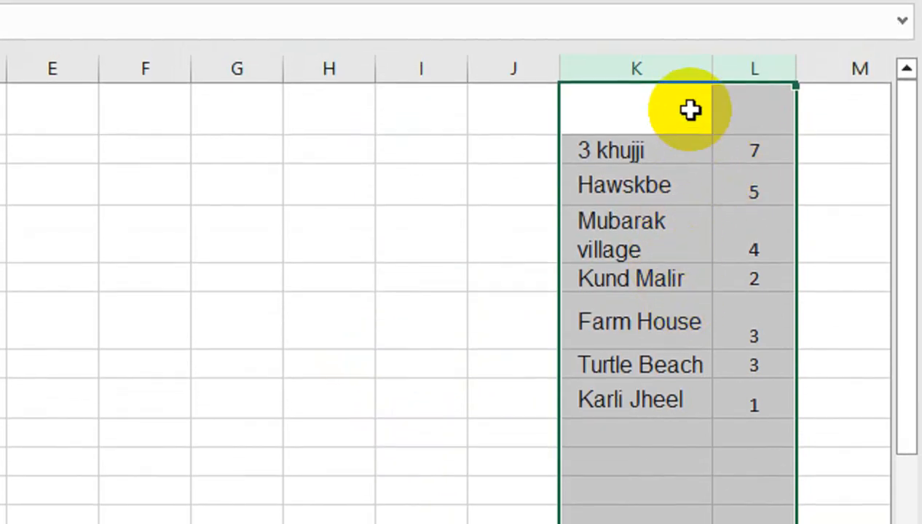
right_click(652, 50)
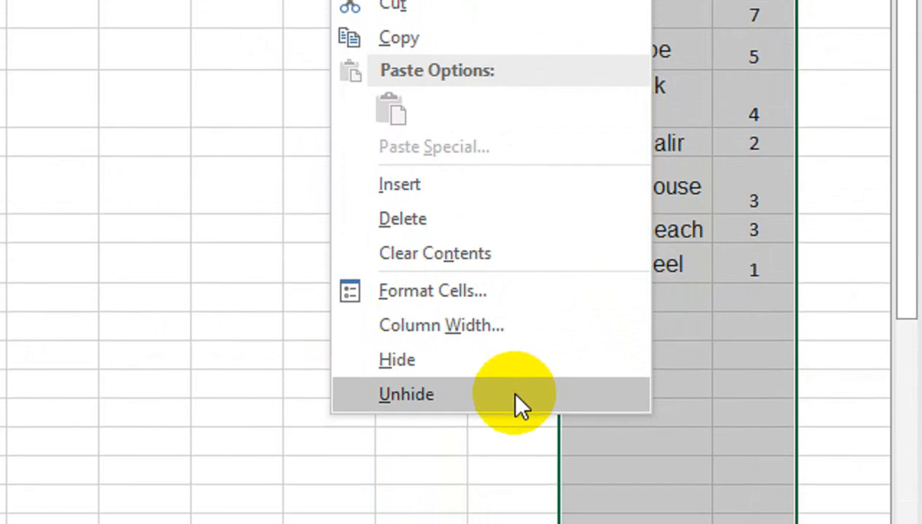
click(514, 490)
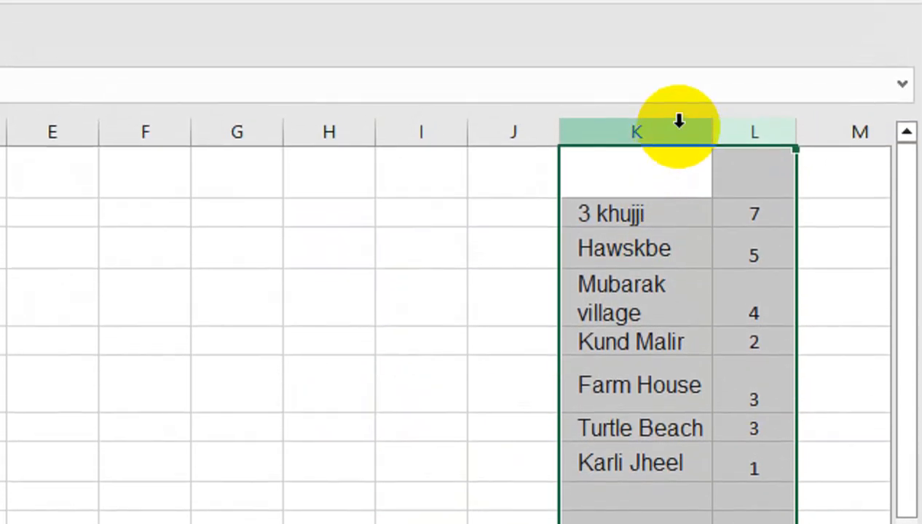
right_click(675, 128)
click(489, 475)
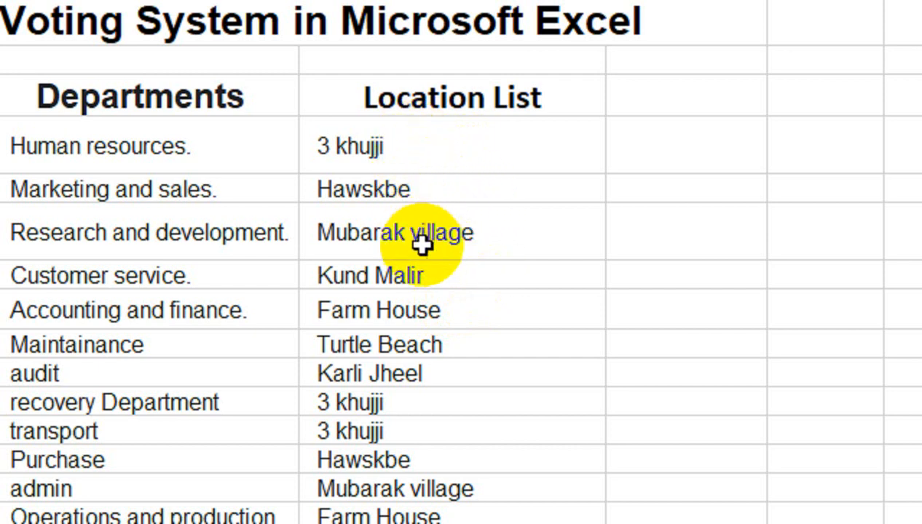
- Review the location chosen by each department, highlighting the Location List entries from B4 to B17
scroll(426, 379, down, 1)
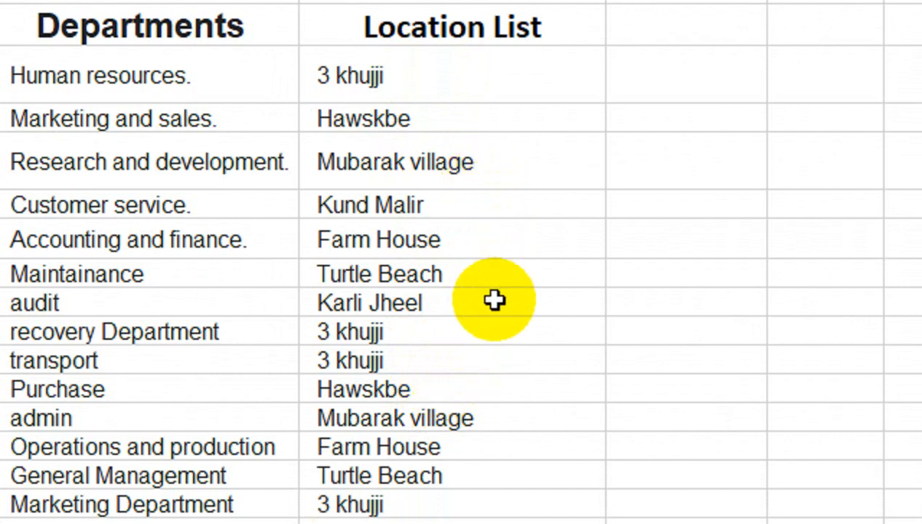
scroll(512, 129, up, 1)
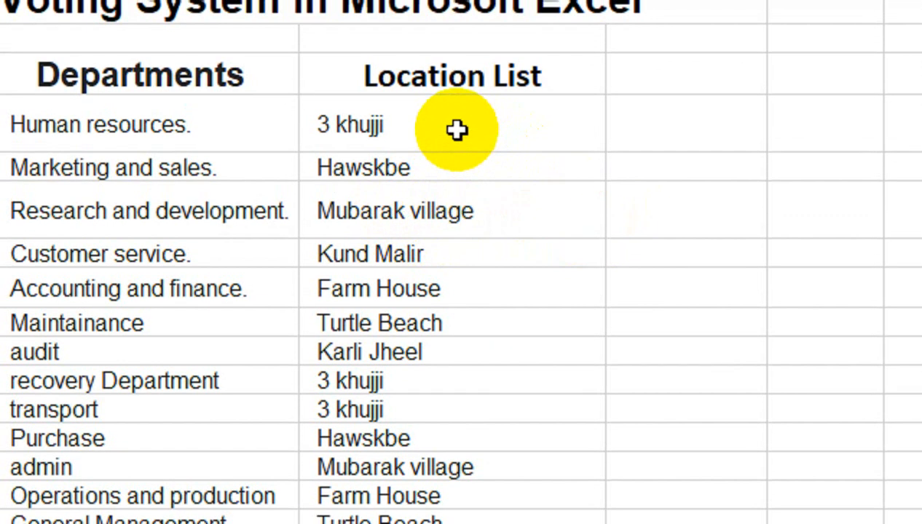
drag(457, 106, 457, 437)
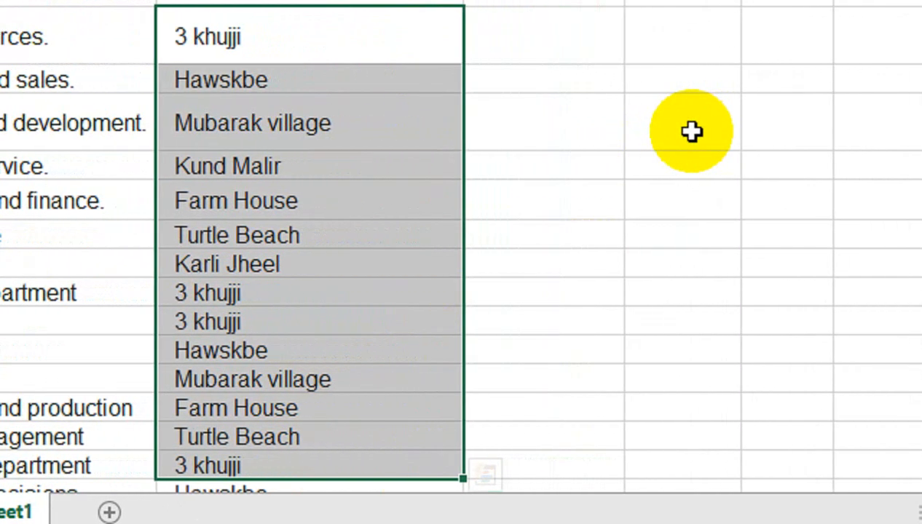
- Widen column D and start an INDEX formula in D6 with B4:B28 as its array
click(832, 132)
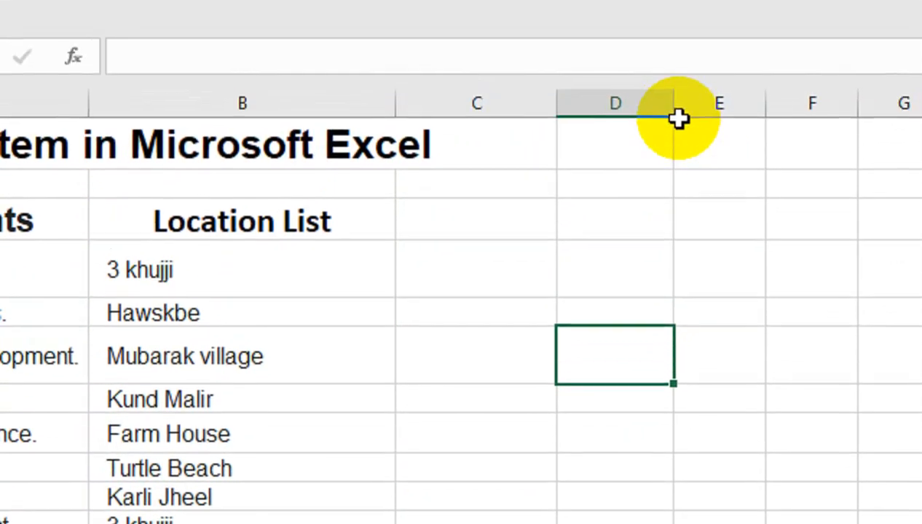
drag(677, 118, 724, 117)
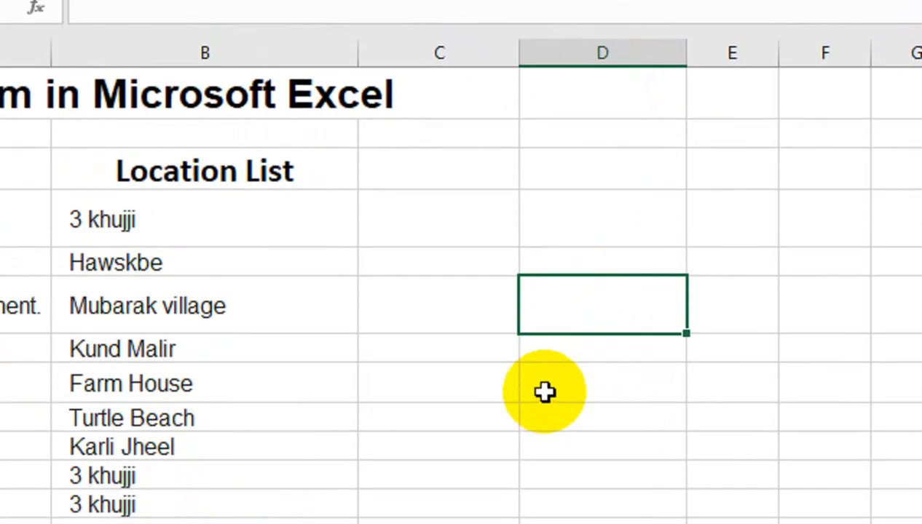
text(=ind)
key(Tab)
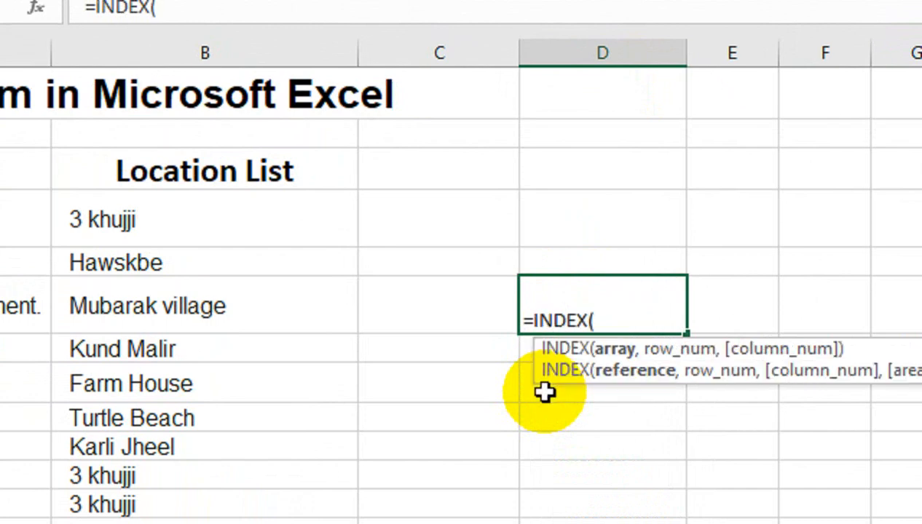
click(215, 236)
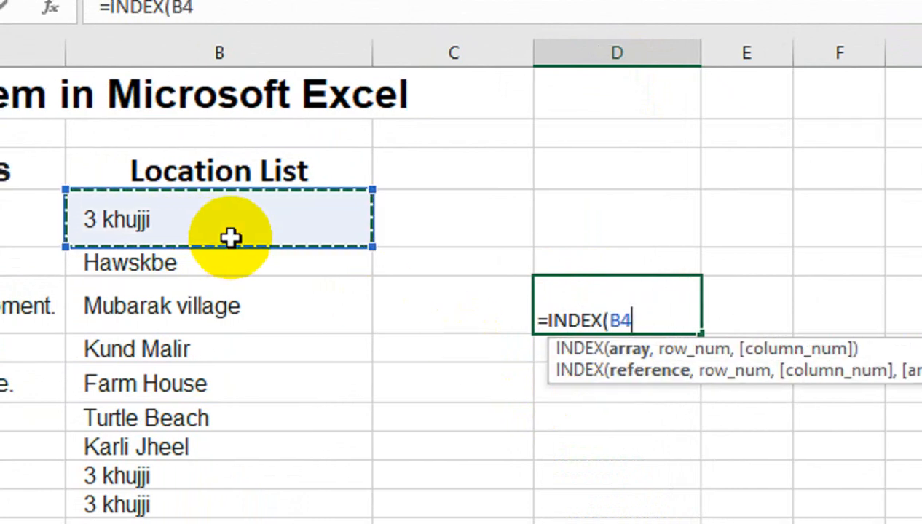
key(ctrl+shift+Down)
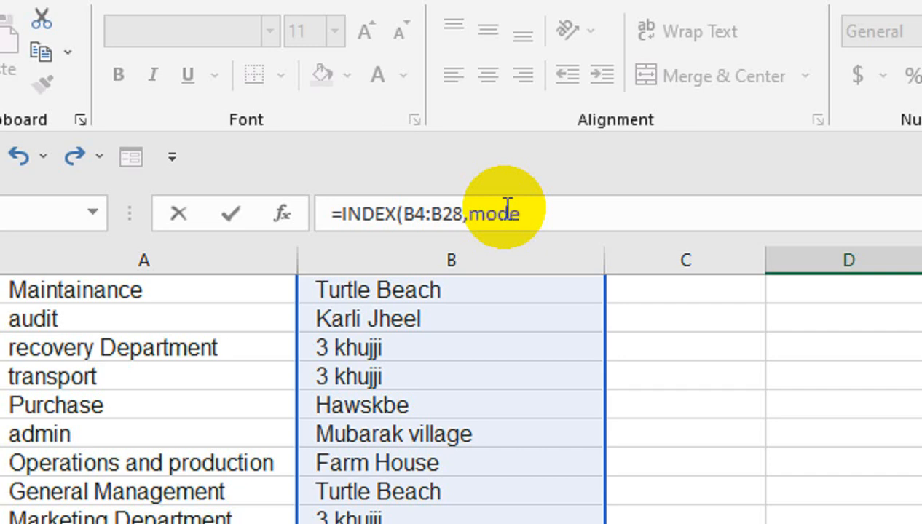
- Nest a MODE function as the row number argument of the INDEX formula in D6
click(543, 214)
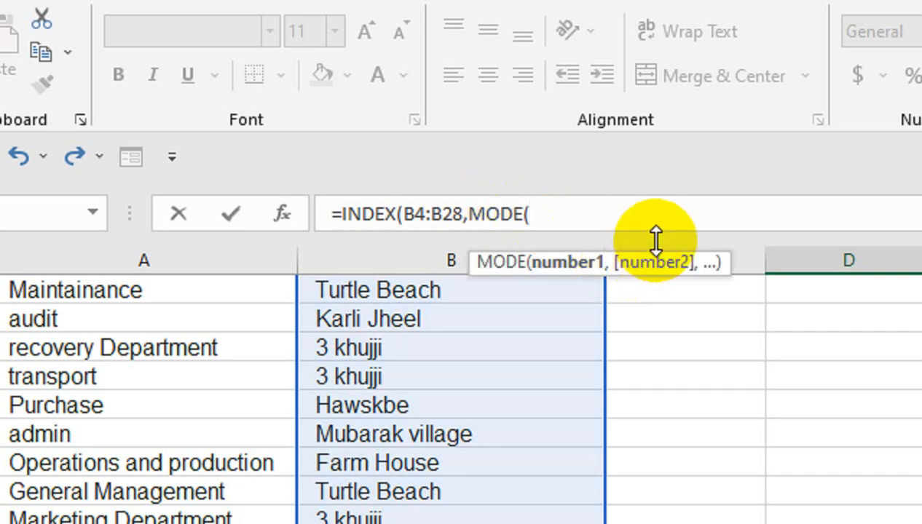
key(BackSpace)
key(BackSpace)
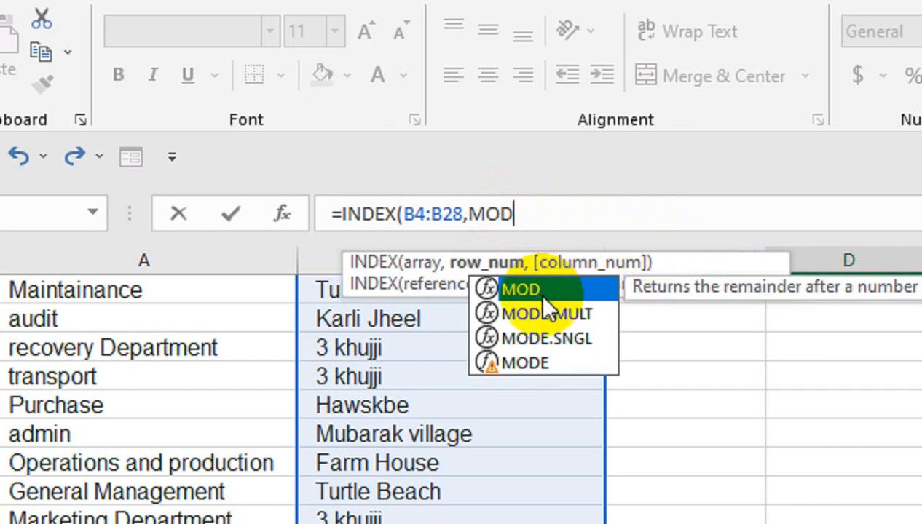
text(e)
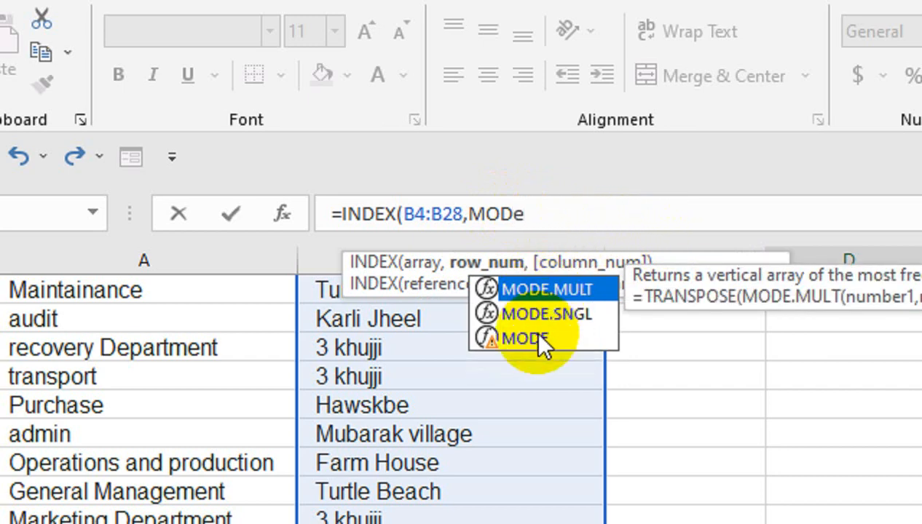
key(BackSpace)
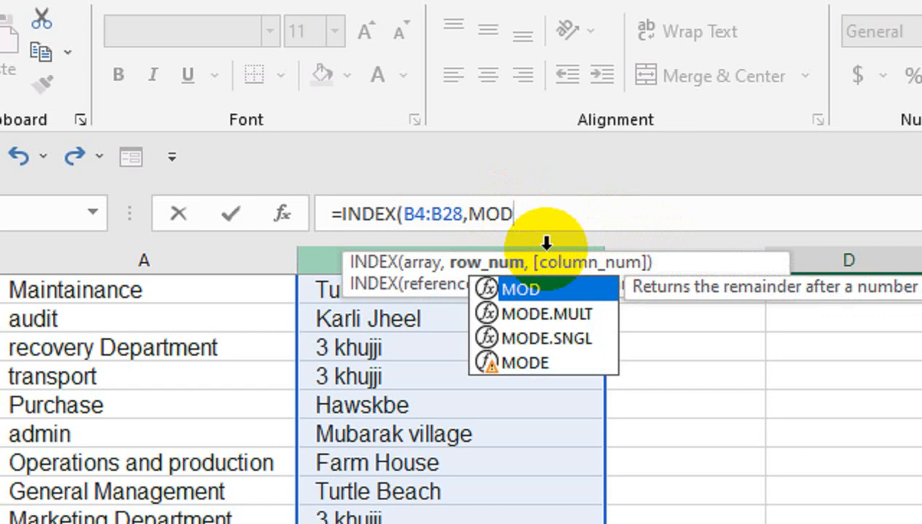
text(e)
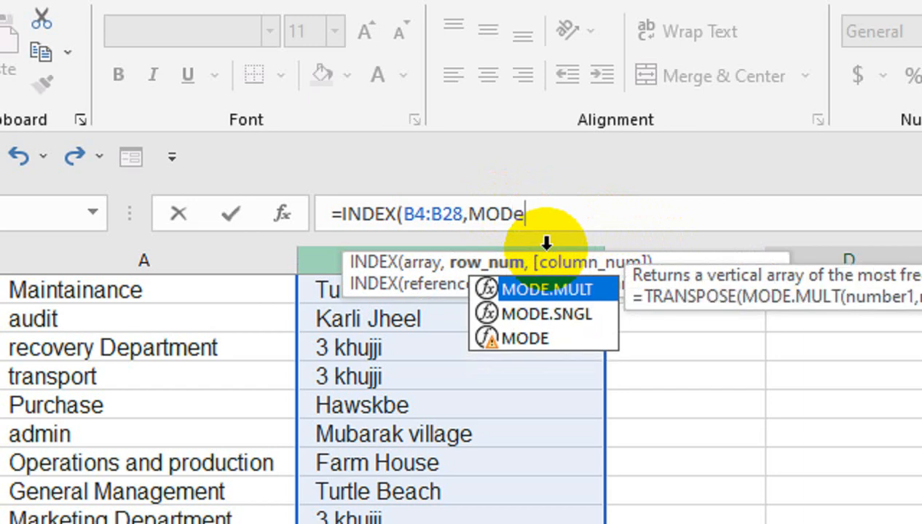
key(BackSpace)
text(E()
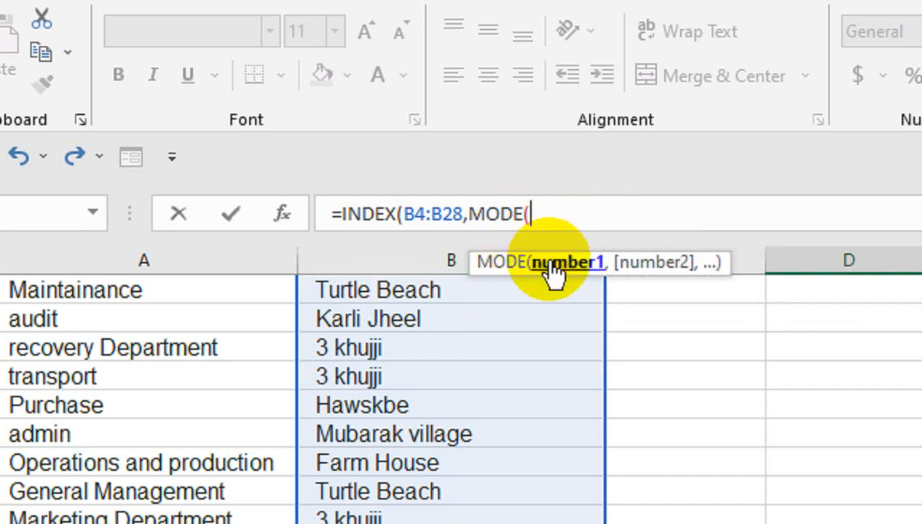
- Nest a MATCH function inside MODE with B4:B28 as its lookup value
text(mat)
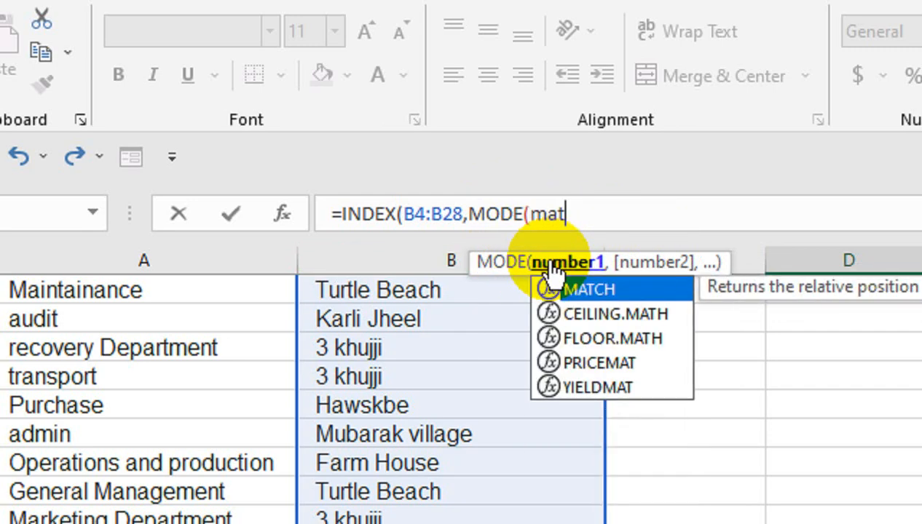
key(Tab)
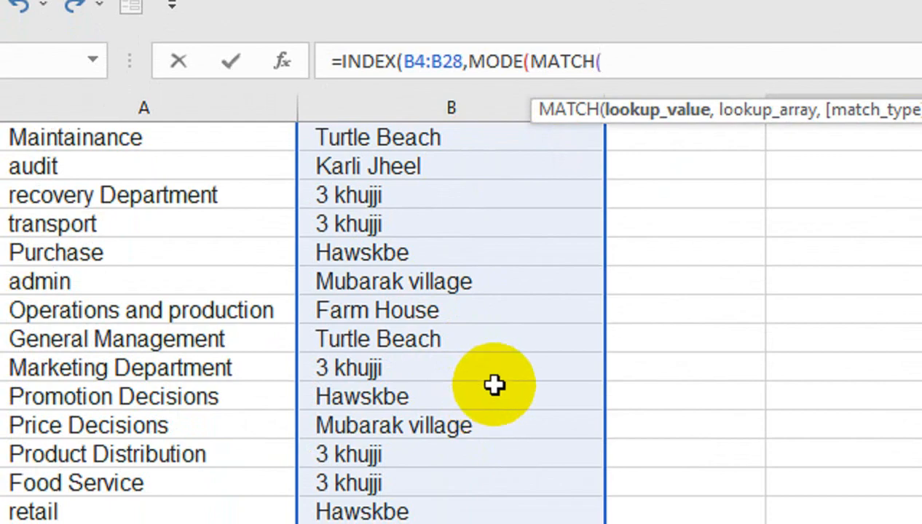
scroll(617, 303, up, 3)
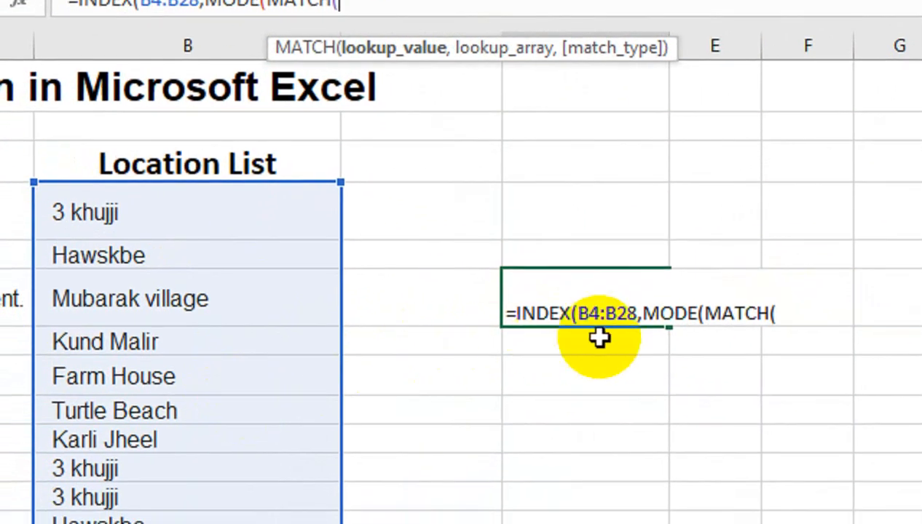
click(223, 208)
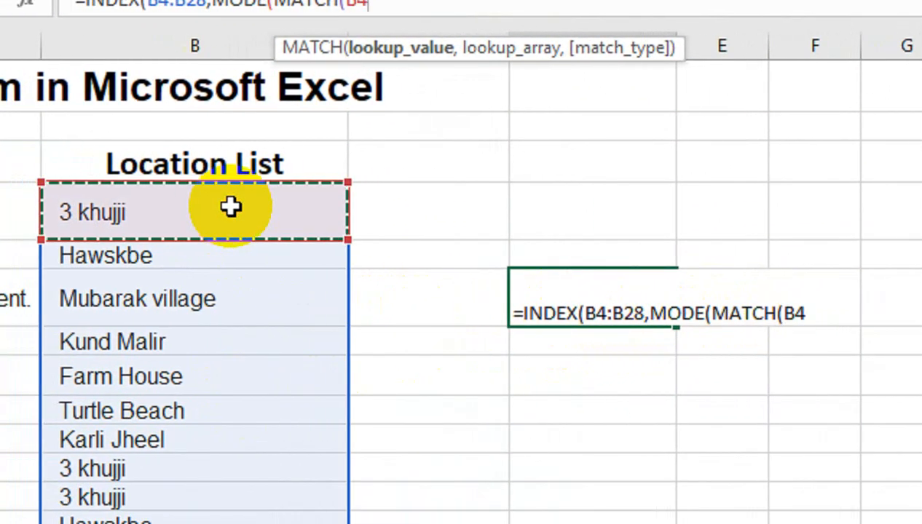
key(ctrl+shift+Down)
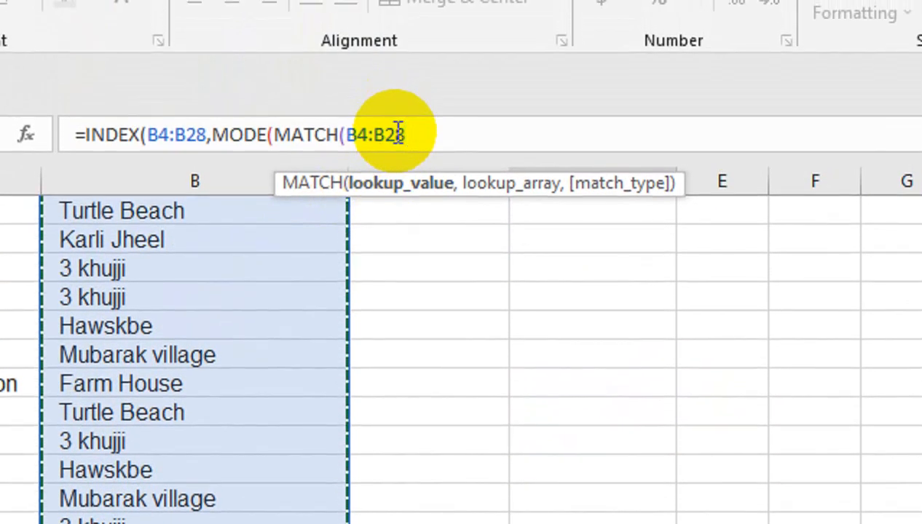
text(,)
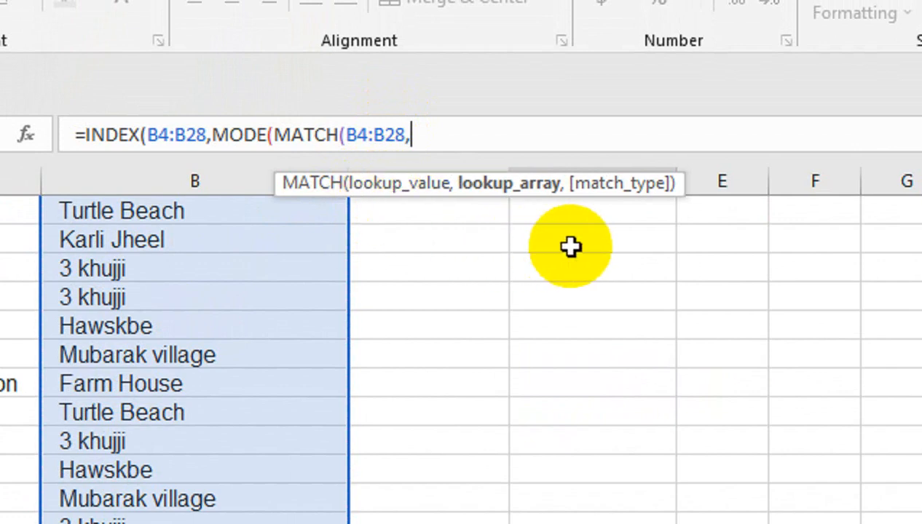
- Use B4:B28 as MATCH's lookup array with match type 0 and complete the INDEX formula in D6
click(291, 254)
key(ctrl+Up)
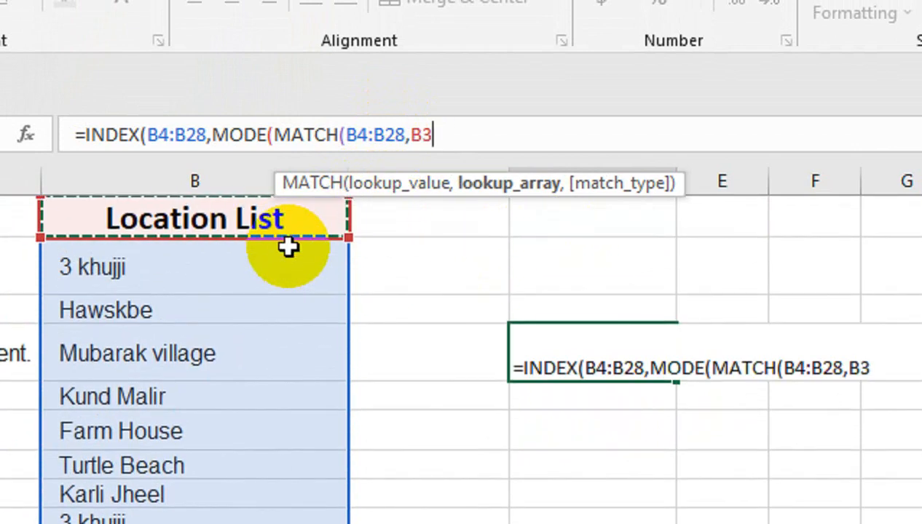
key(Down)
key(ctrl+shift+Down)
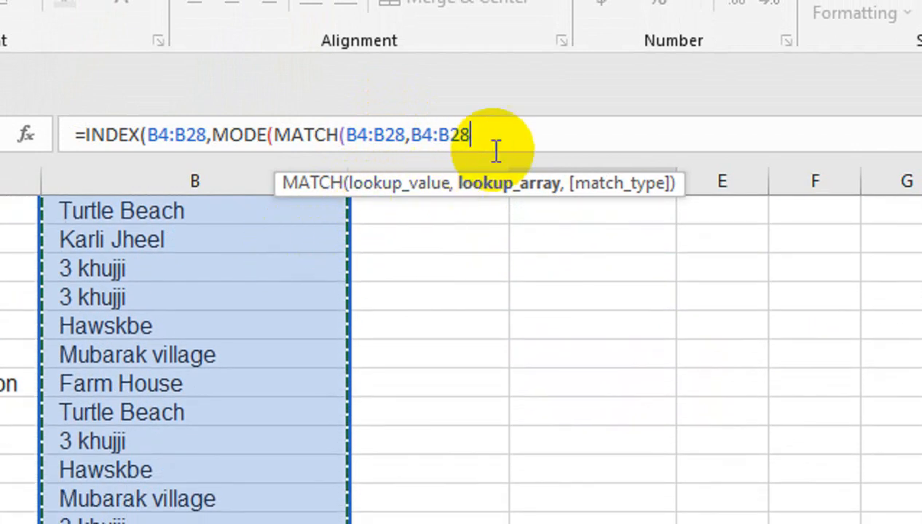
text(,)
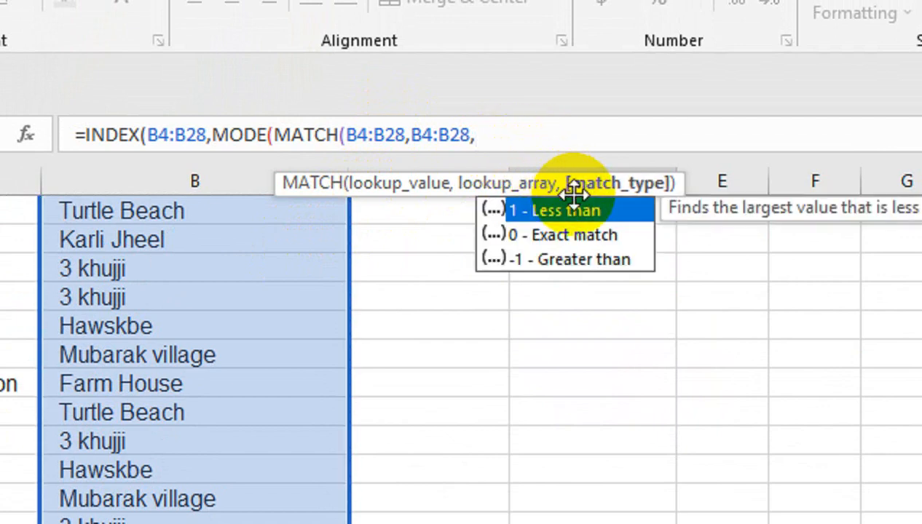
key(Down)
text(0)
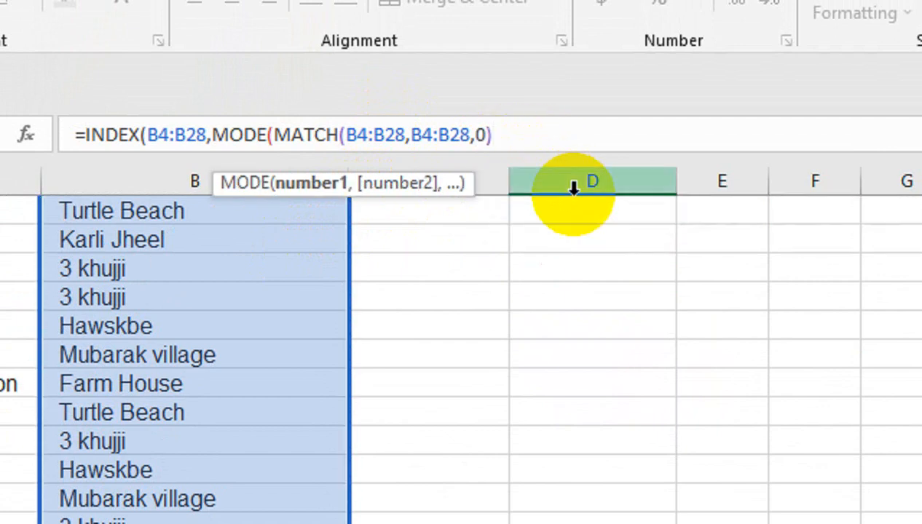
text())
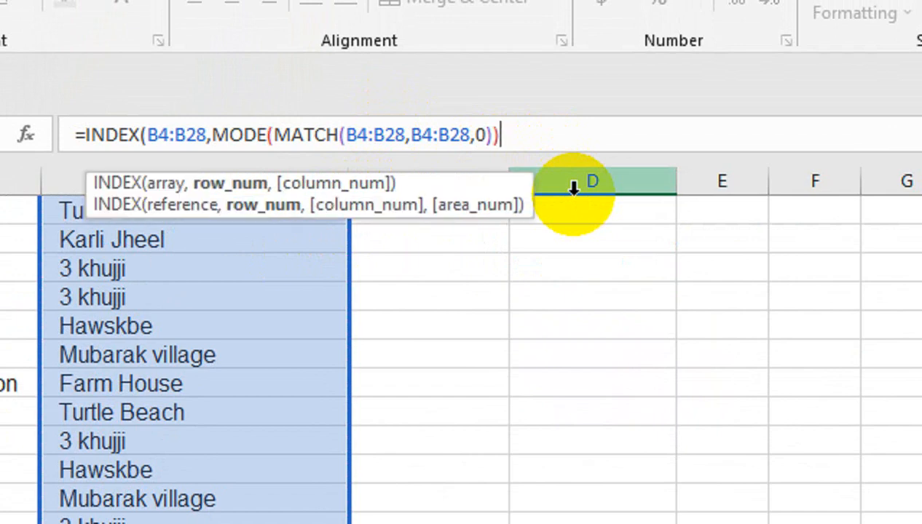
key(Return)
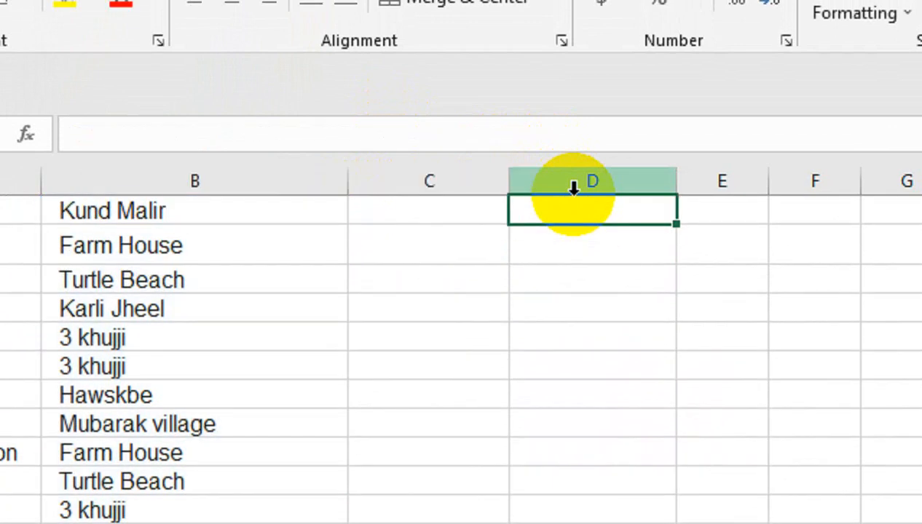
- Unhide columns K and L to compare the D6 result with the vote count of 3 khujji in L2
scroll(584, 302, up, 2)
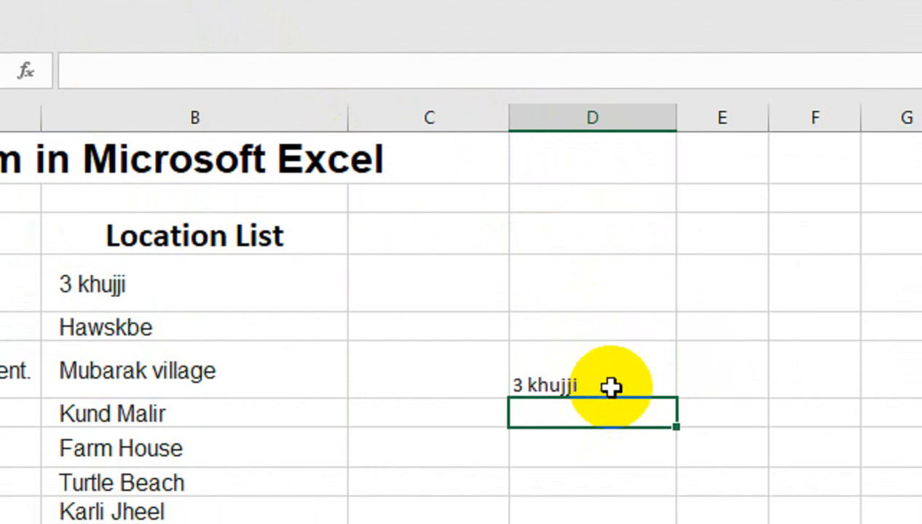
click(610, 387)
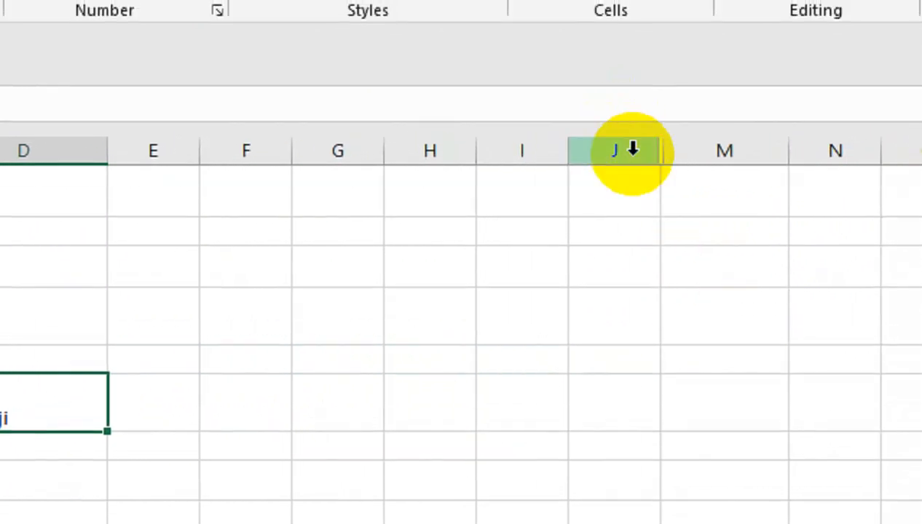
drag(632, 147, 691, 149)
right_click(691, 149)
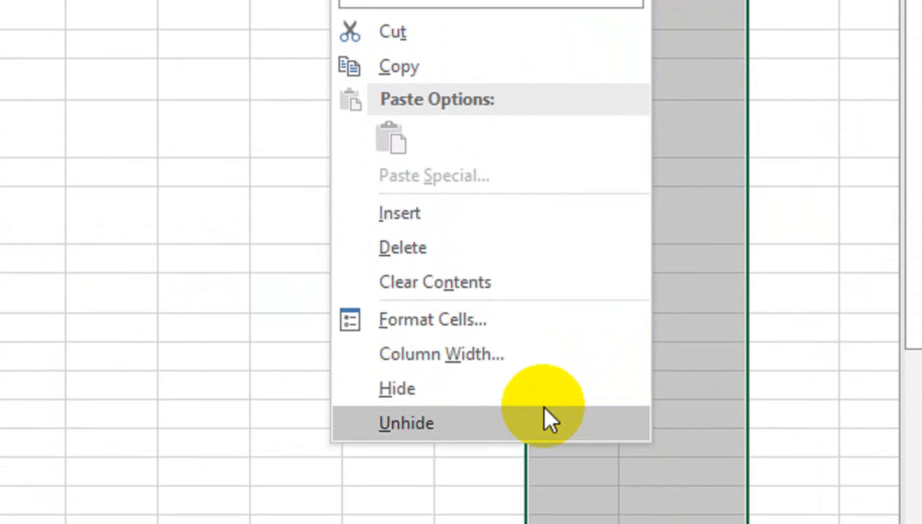
click(546, 422)
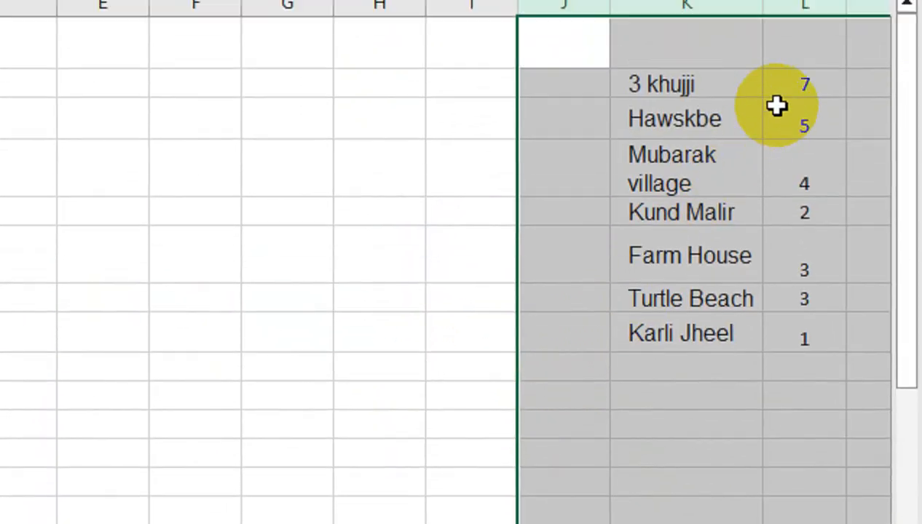
click(797, 26)
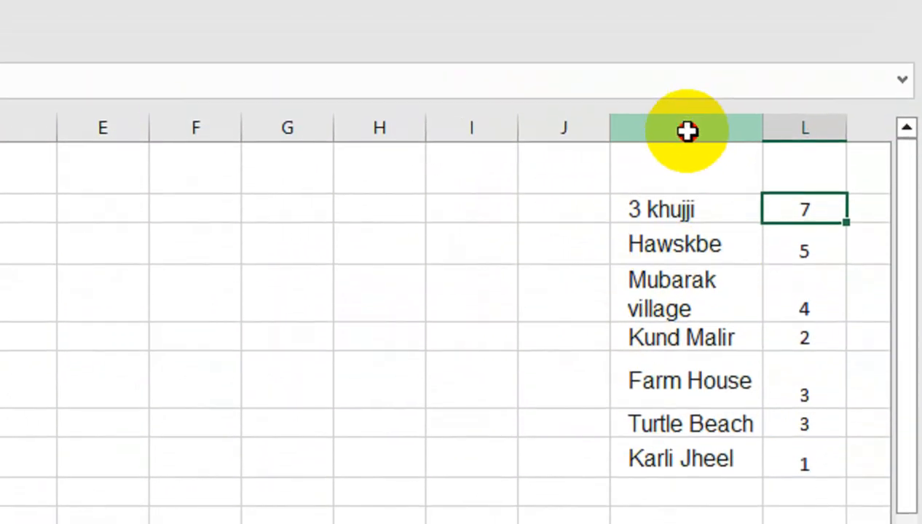
- Hide columns K and L again and return to the formula result in D6
drag(687, 67, 788, 67)
right_click(789, 67)
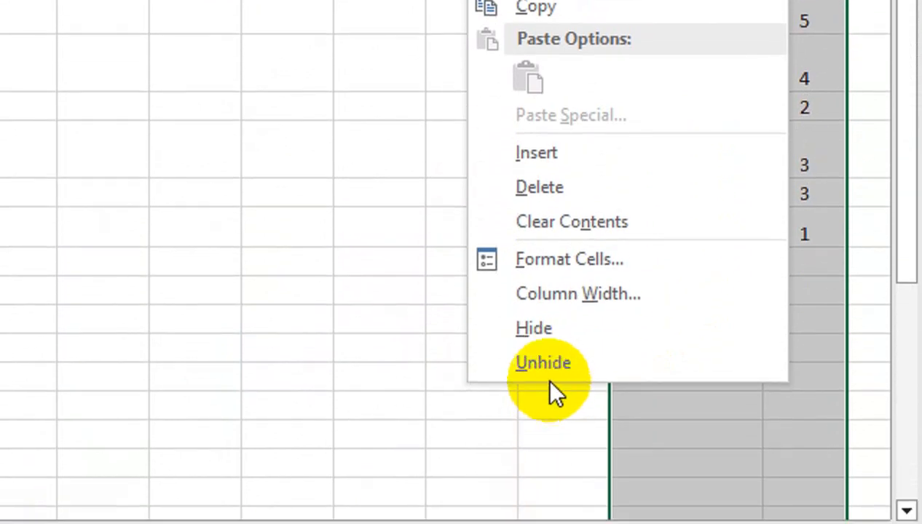
click(548, 519)
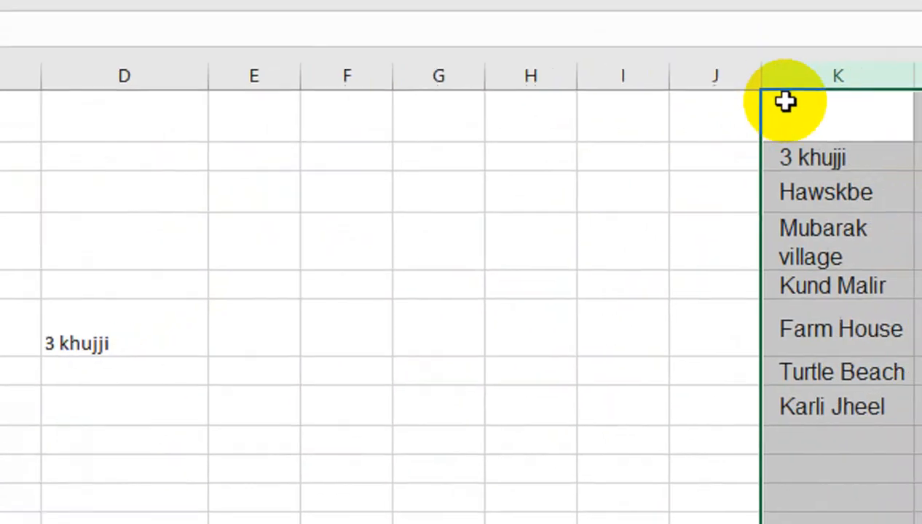
right_click(785, 76)
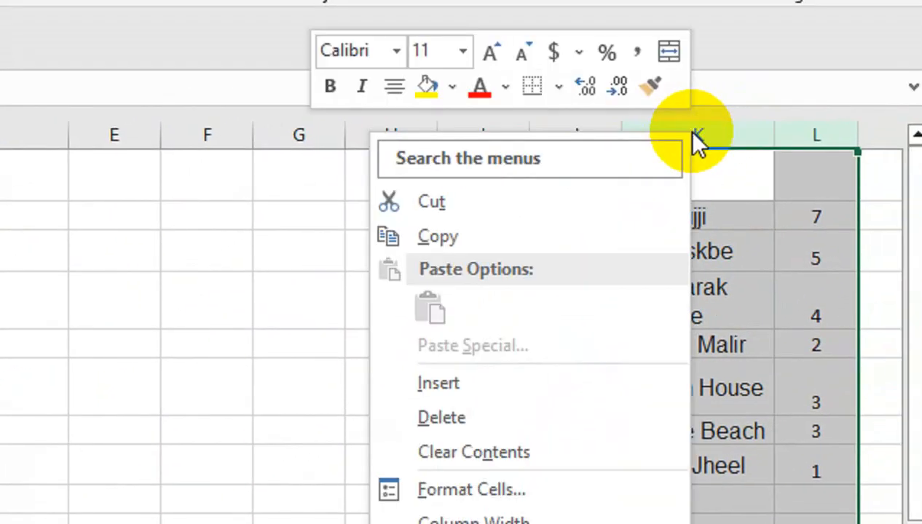
click(424, 404)
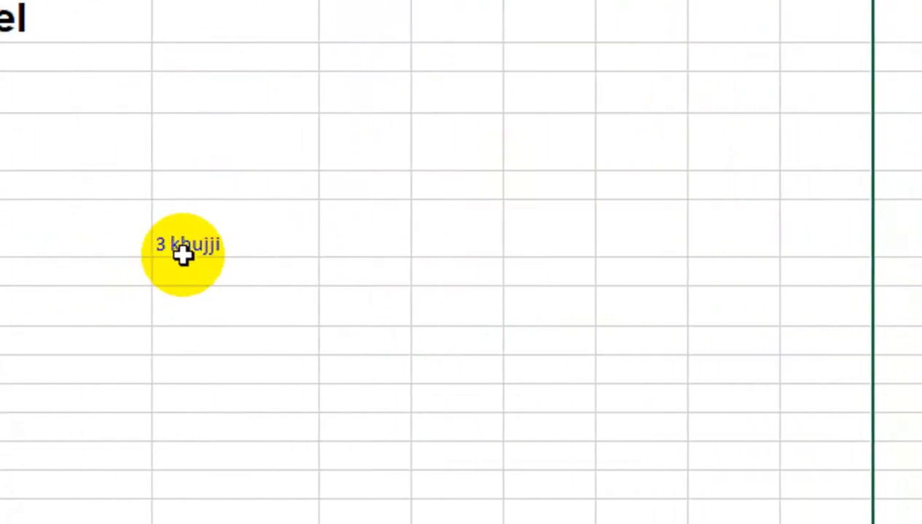
click(182, 254)
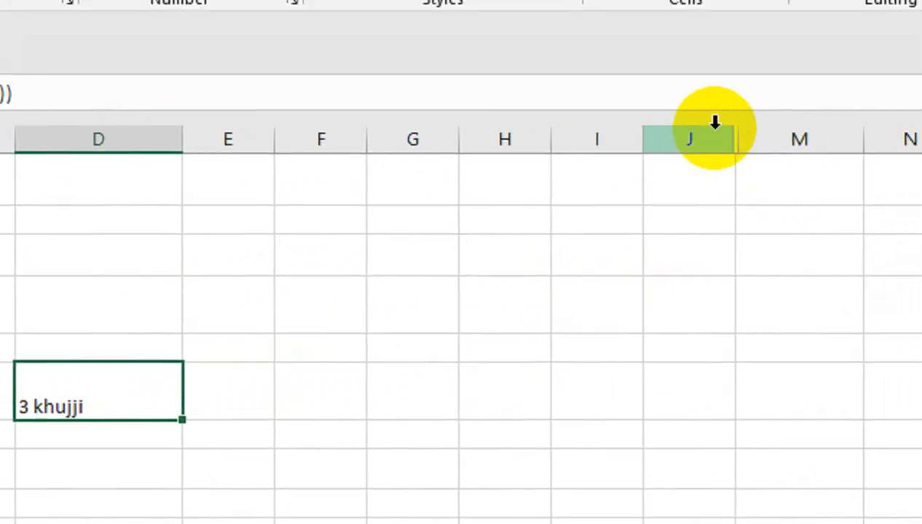
- Unhide columns K and L between J and M and select the 3 khujji count in L2
drag(715, 129, 750, 128)
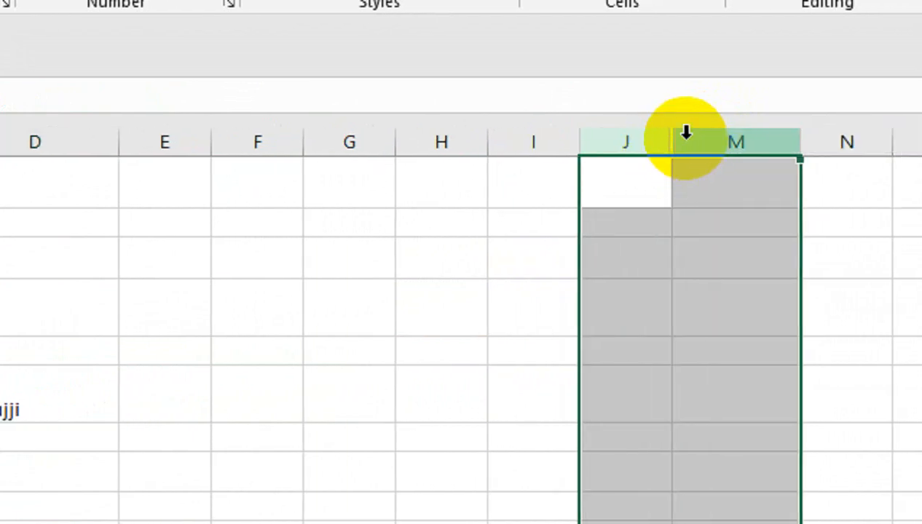
right_click(685, 135)
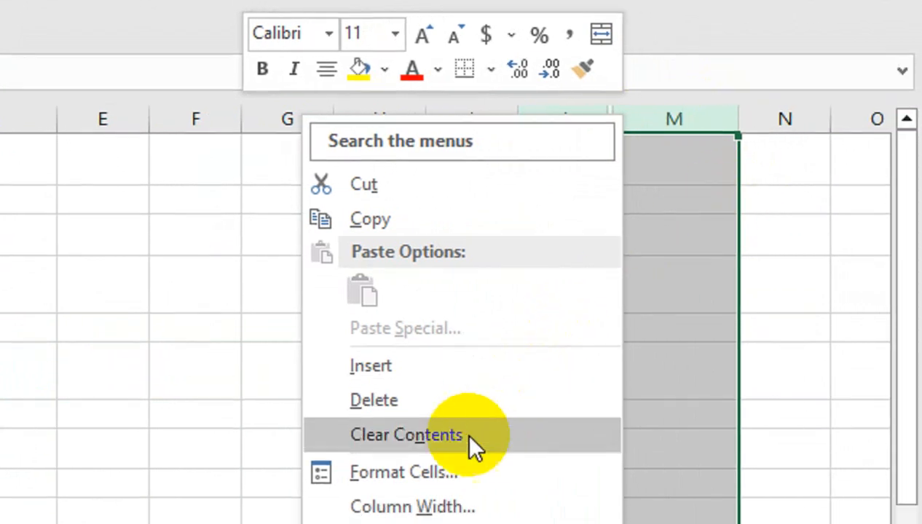
click(397, 425)
drag(883, 134, 884, 119)
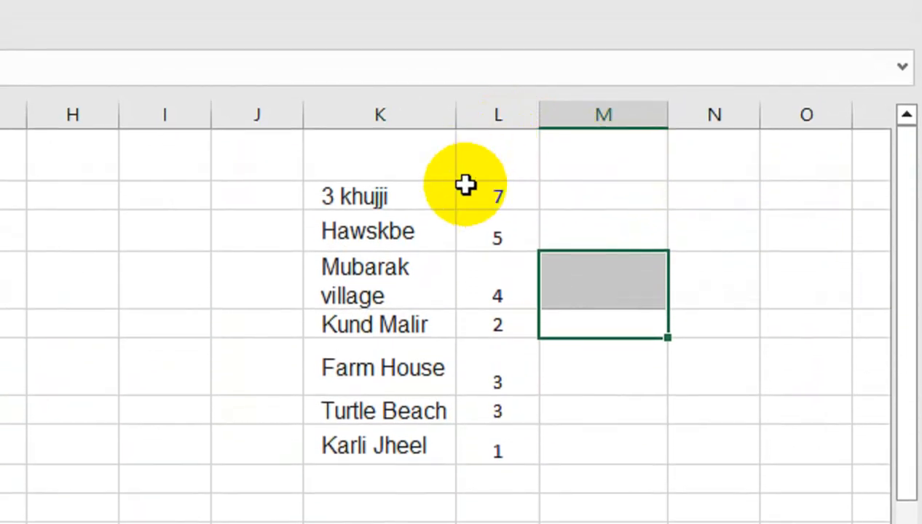
click(478, 154)
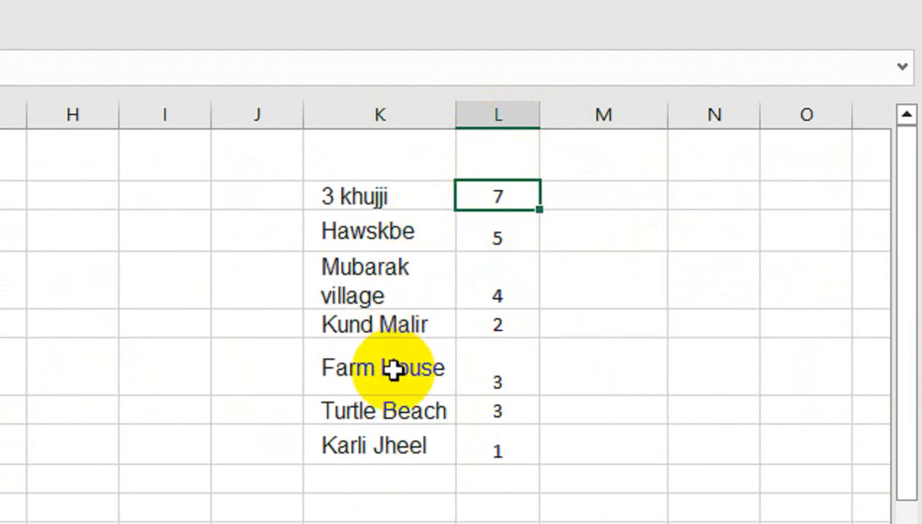
- Delete the Farm House, Turtle Beach and Karli Jheel entries with their counts from columns K and L
drag(373, 368, 476, 448)
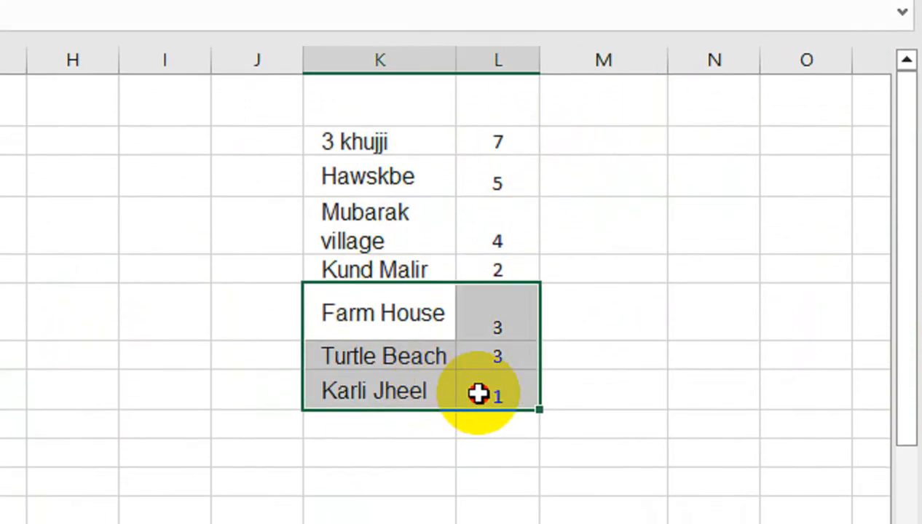
key(Delete)
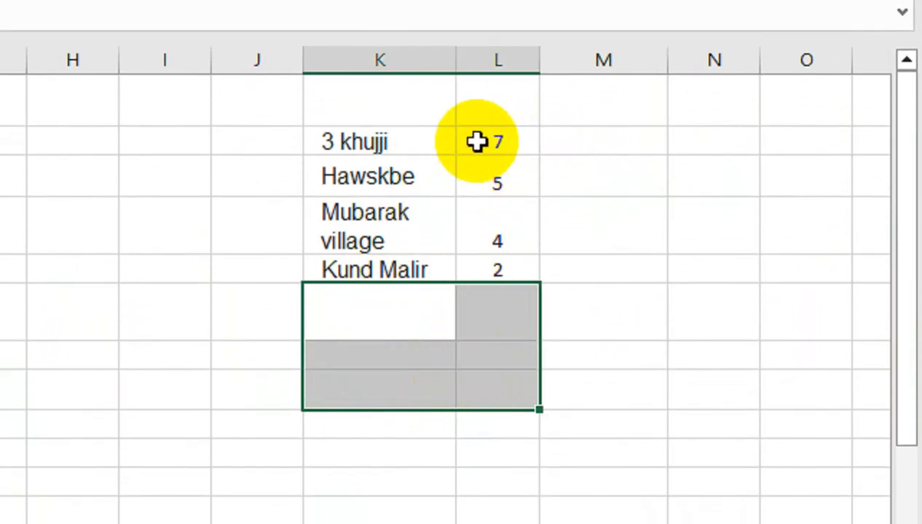
click(478, 140)
- Move the remaining four locations with their counts to F8:G11 and widen column F to fit the names
drag(360, 128, 433, 191)
drag(436, 226, 475, 282)
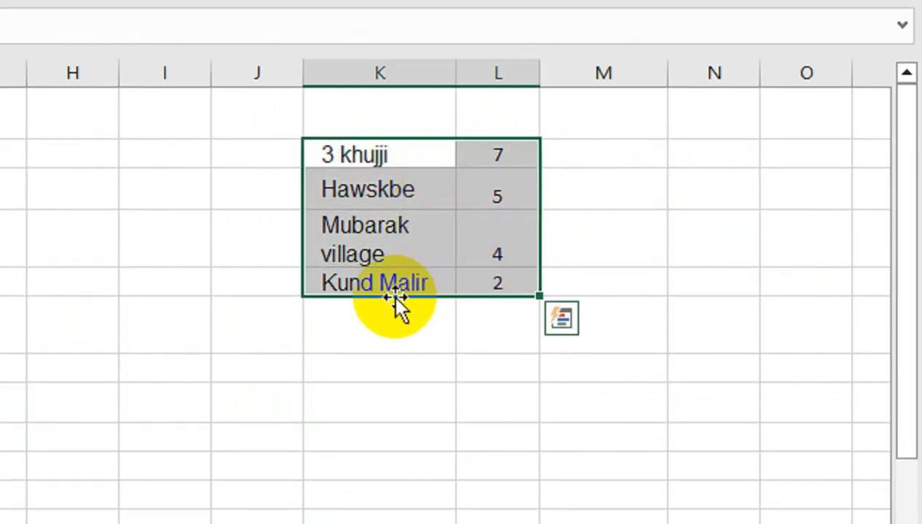
drag(397, 295, 196, 399)
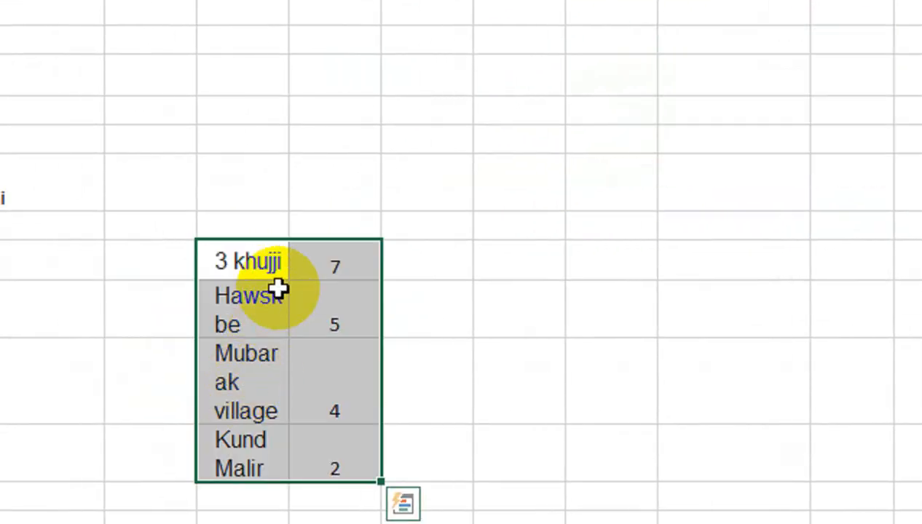
drag(288, 129, 362, 128)
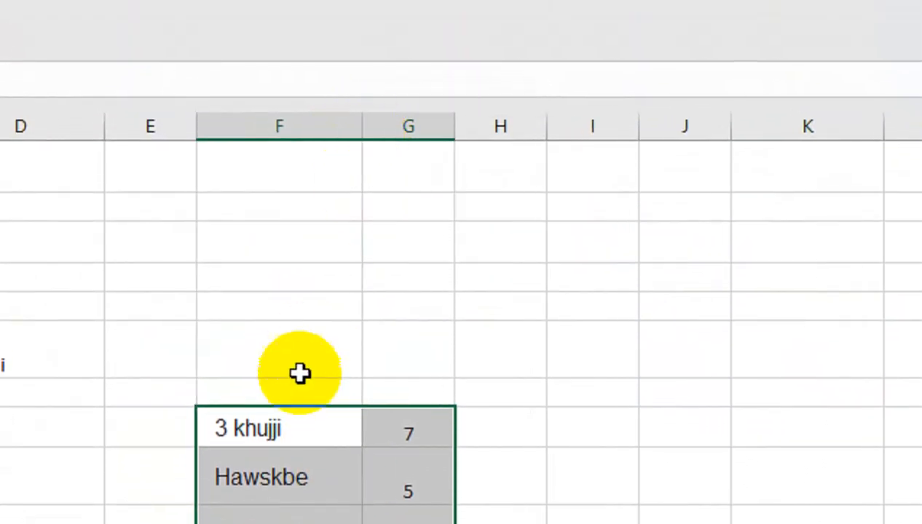
- Clear the four vote counts in G8:G11
click(395, 394)
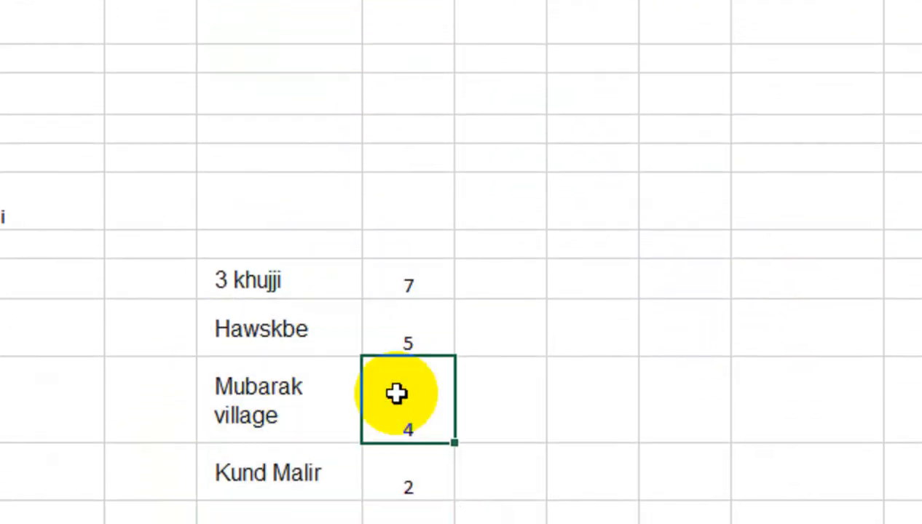
drag(428, 287, 412, 455)
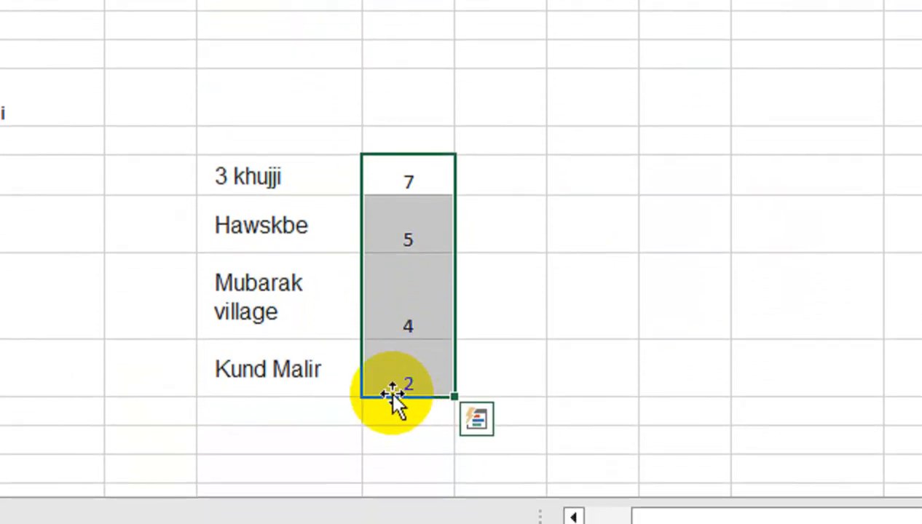
key(Delete)
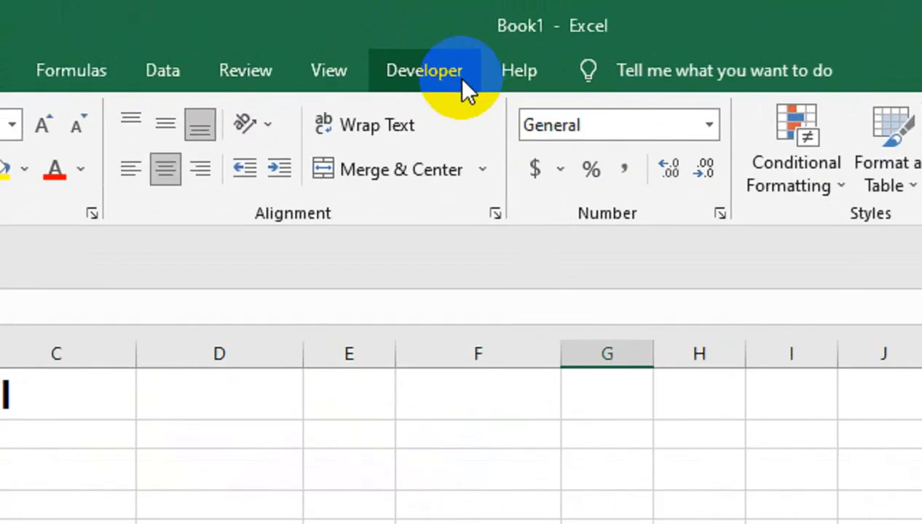
- Insert a spin button form control in column I, spanning about rows 11 to 14
click(417, 43)
click(313, 89)
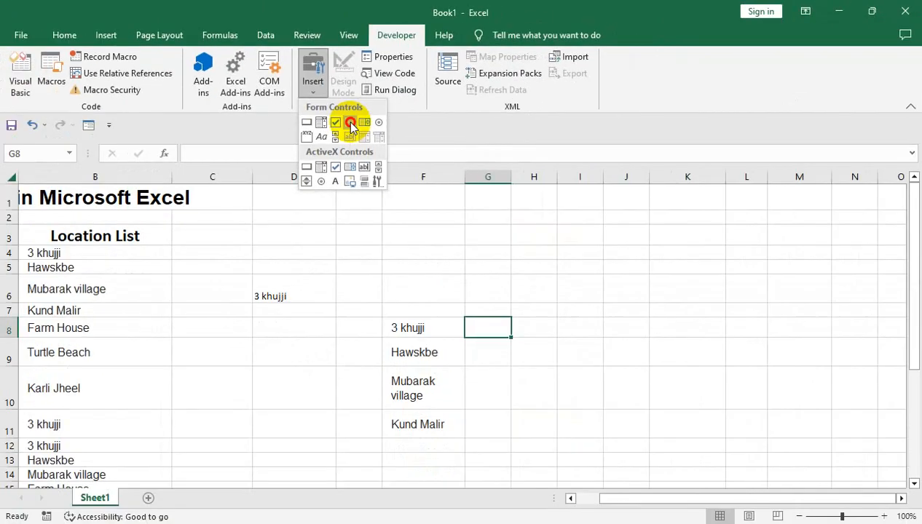
click(386, 245)
drag(575, 421, 603, 468)
- Link the spin button to cell G8 and use it to raise the 3 khujji count to 5
right_click(591, 430)
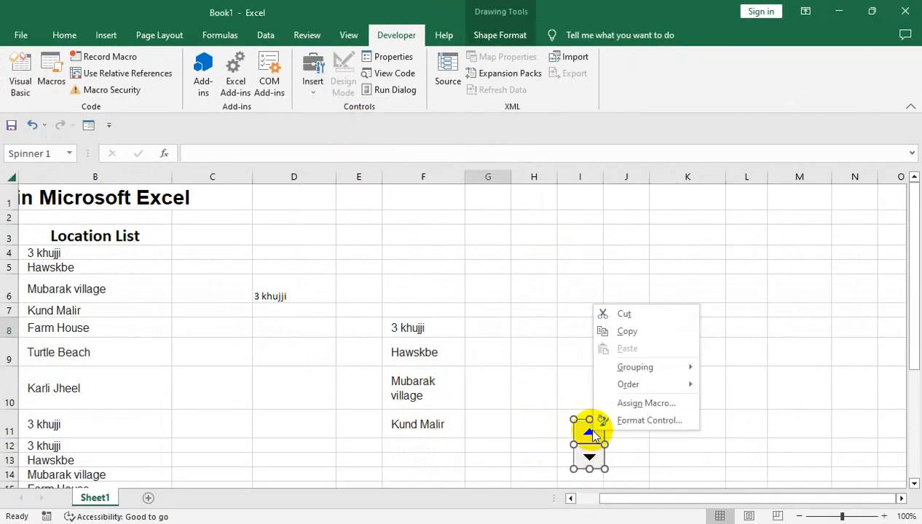
click(586, 422)
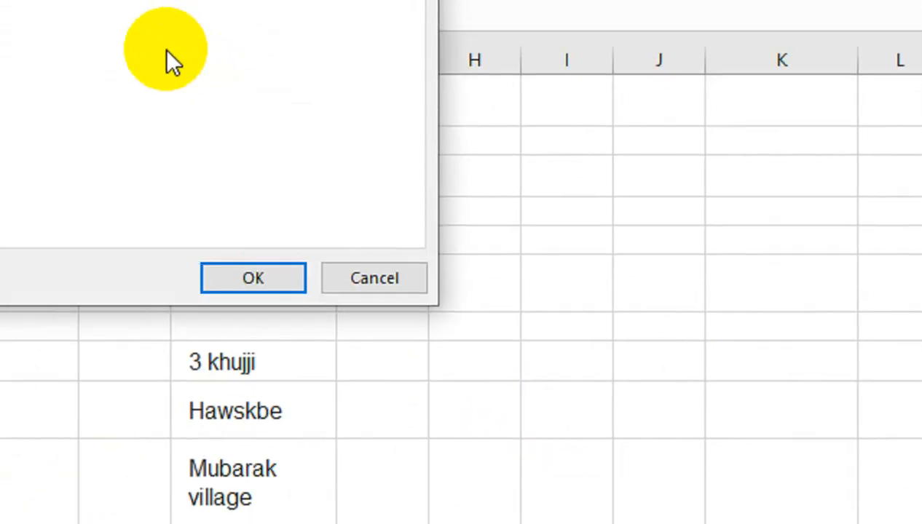
click(112, 0)
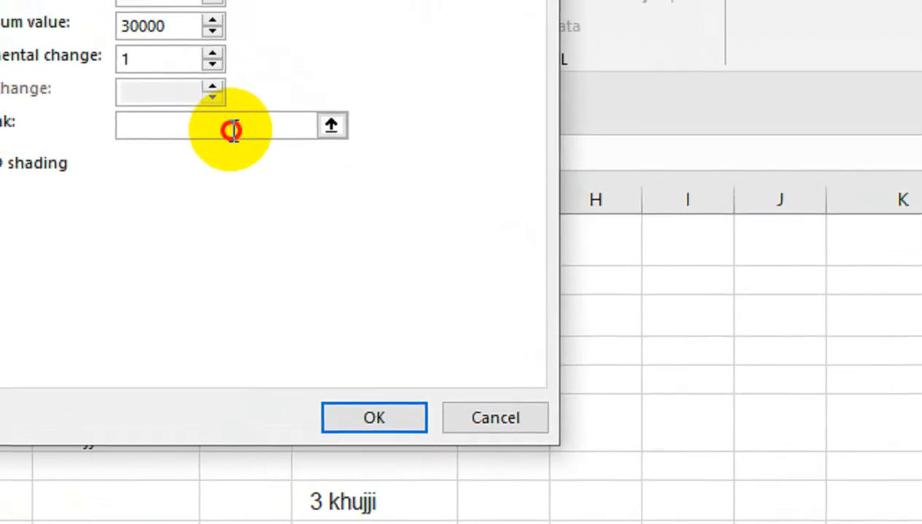
click(356, 367)
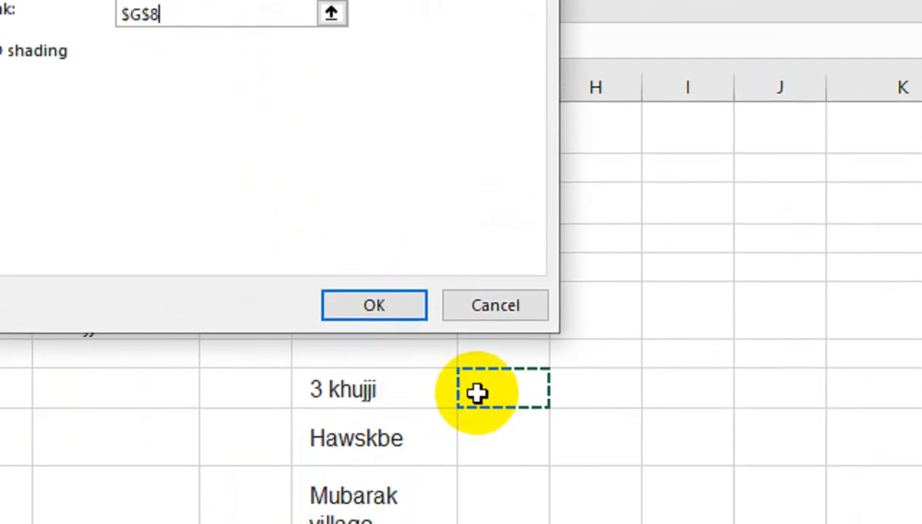
click(404, 311)
click(613, 408)
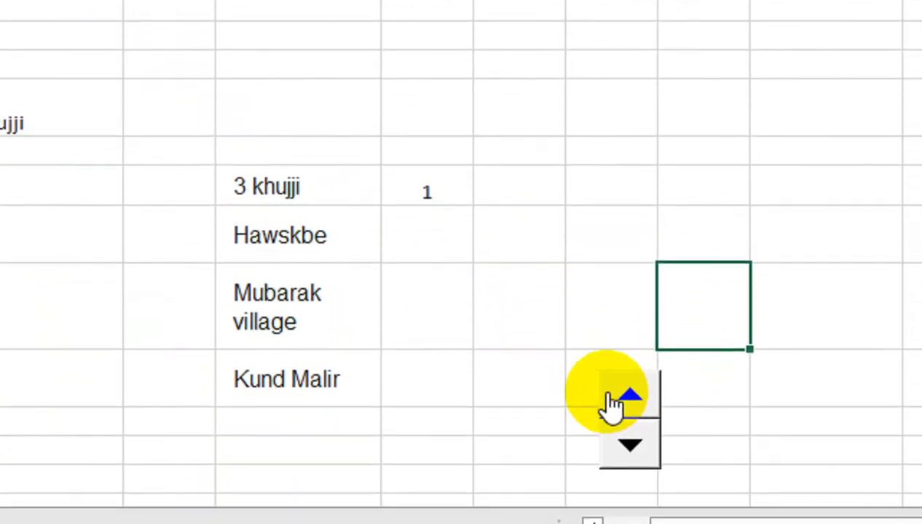
click(617, 409)
- Nudge the spin button slightly to the left within column I and deselect it
right_click(624, 402)
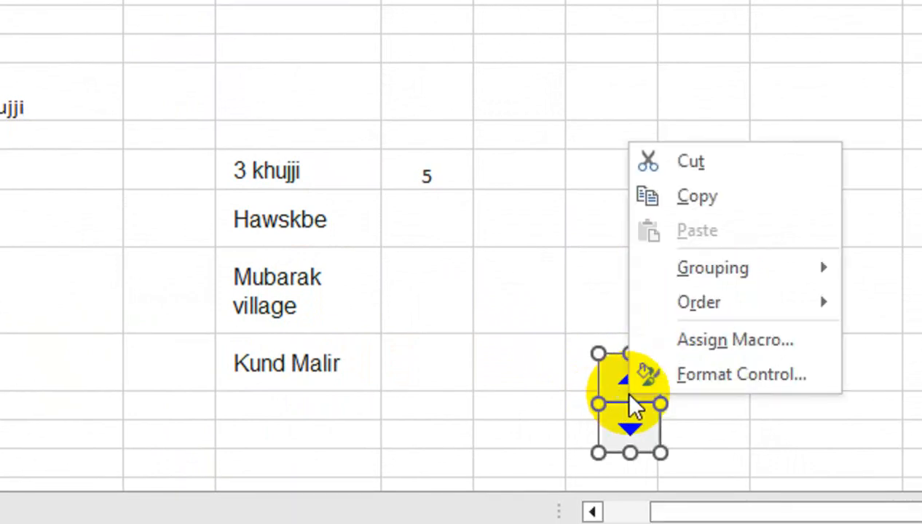
key(Escape)
key(Left)
key(Left)
key(Left)
key(Left)
key(Left)
key(Left)
key(Left)
key(Left)
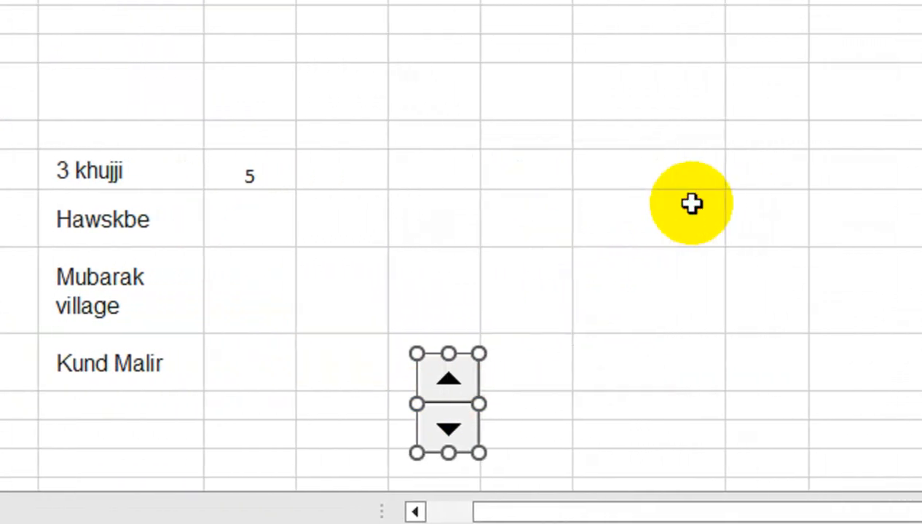
click(595, 348)
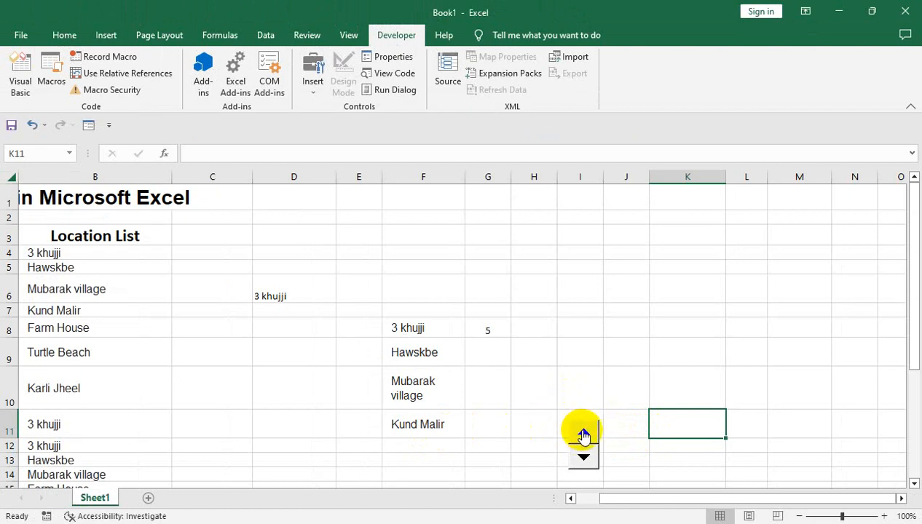
- Duplicate the spin button three times in a row across columns K, L and M
right_click(581, 434)
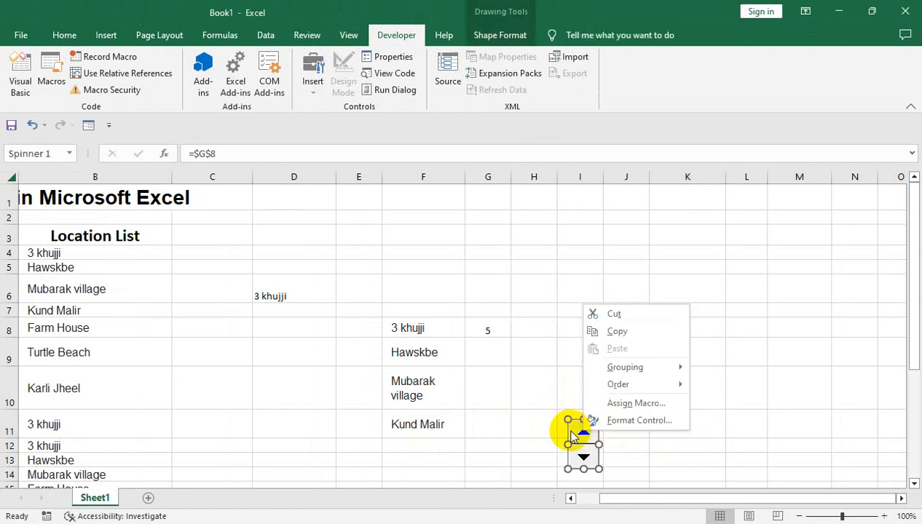
click(570, 431)
drag(571, 431, 816, 432)
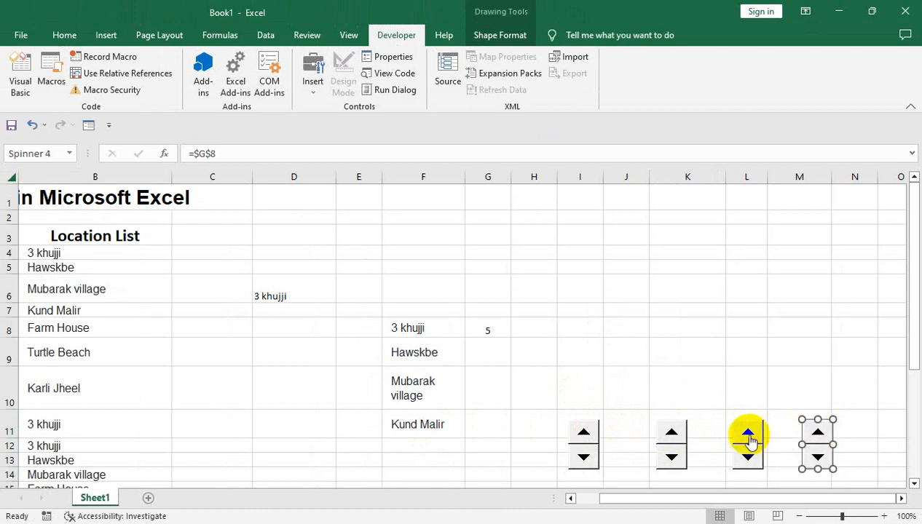
- Change the column K spin button's cell link to G9 and raise the Hawskbe count to 7
right_click(671, 455)
click(691, 443)
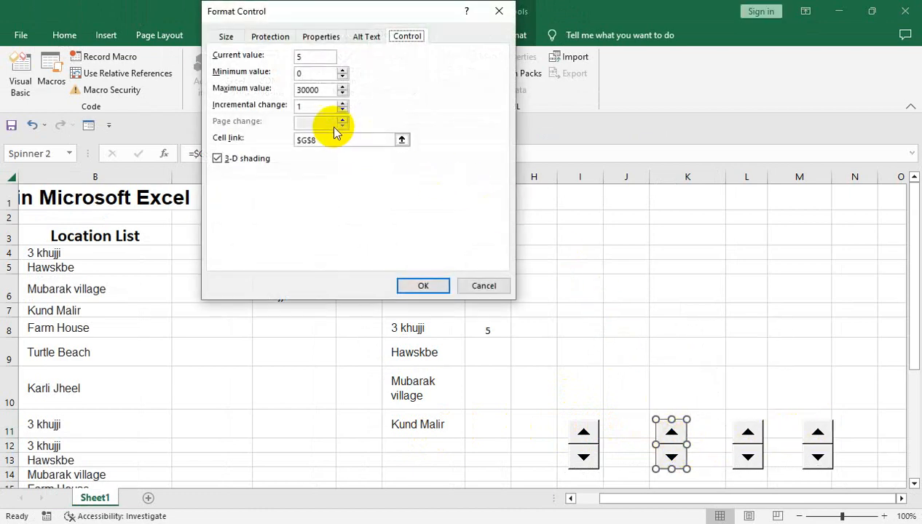
drag(332, 140, 282, 139)
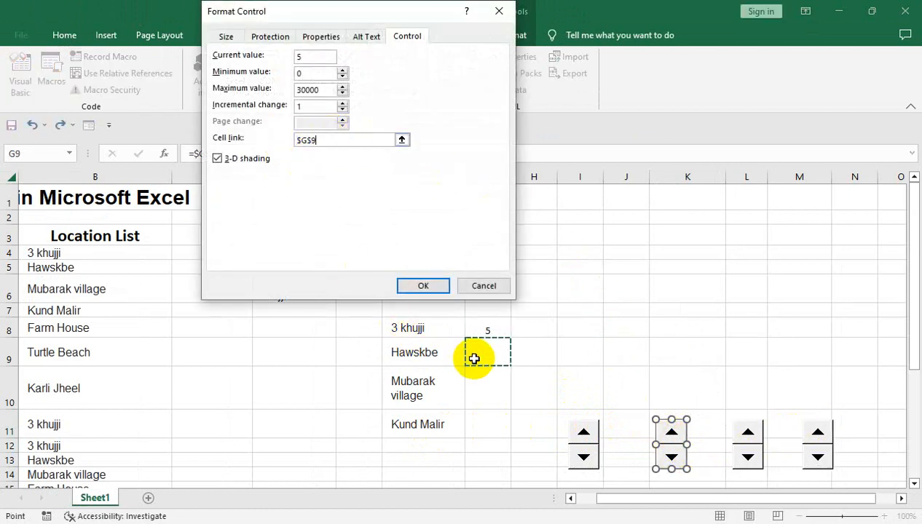
click(424, 285)
click(656, 408)
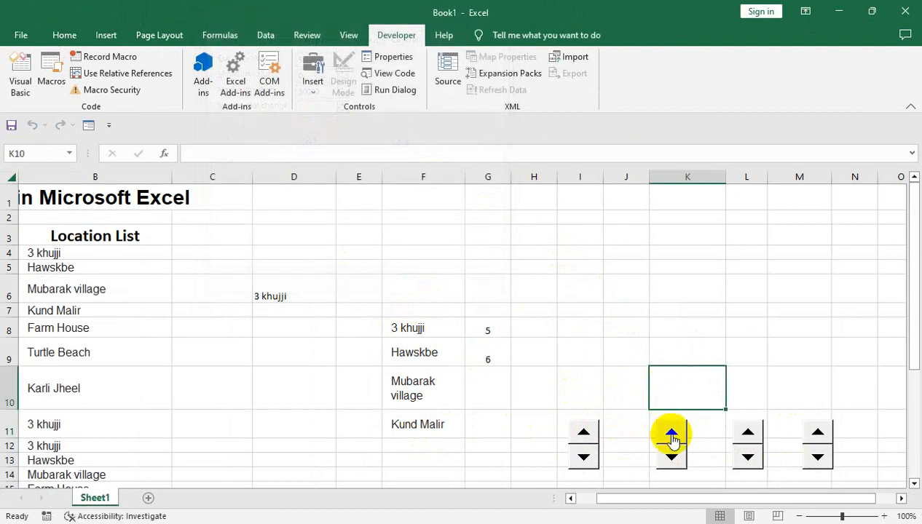
- Change the column L spin button's cell link to G10 for Mubarak village
right_click(745, 440)
click(757, 429)
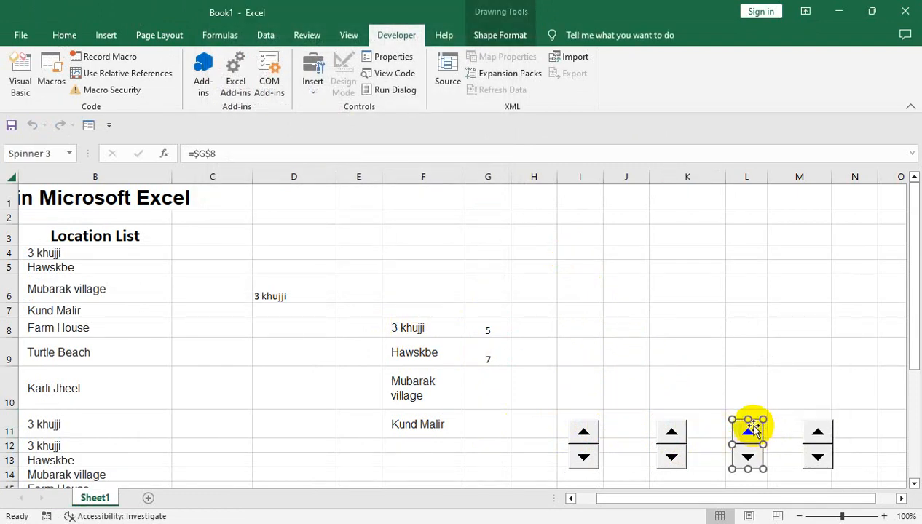
drag(343, 140, 295, 140)
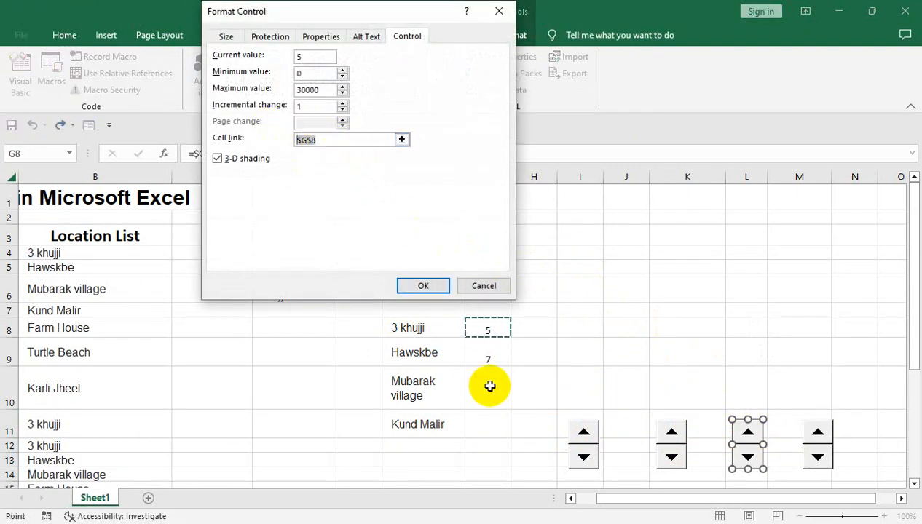
click(486, 386)
click(423, 285)
- Change the column M spin button's cell link to G11 for Kund Malir and deselect it
right_click(817, 442)
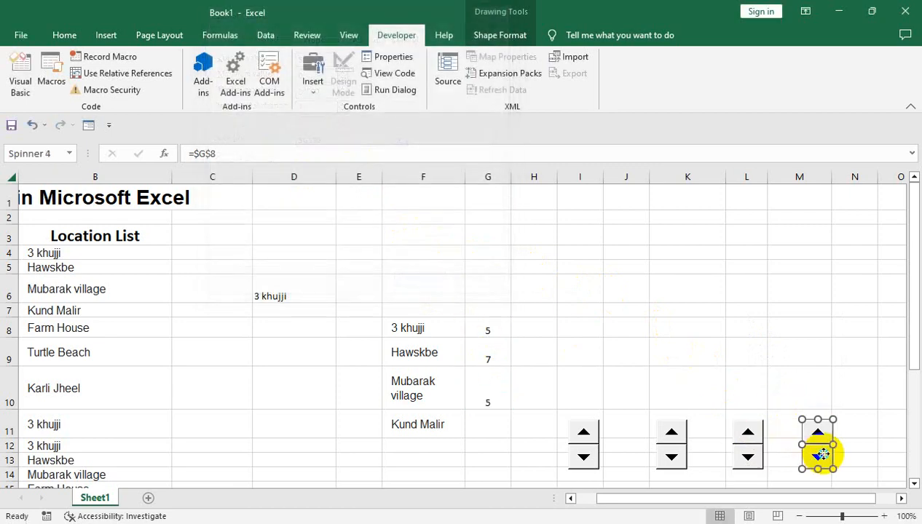
click(772, 440)
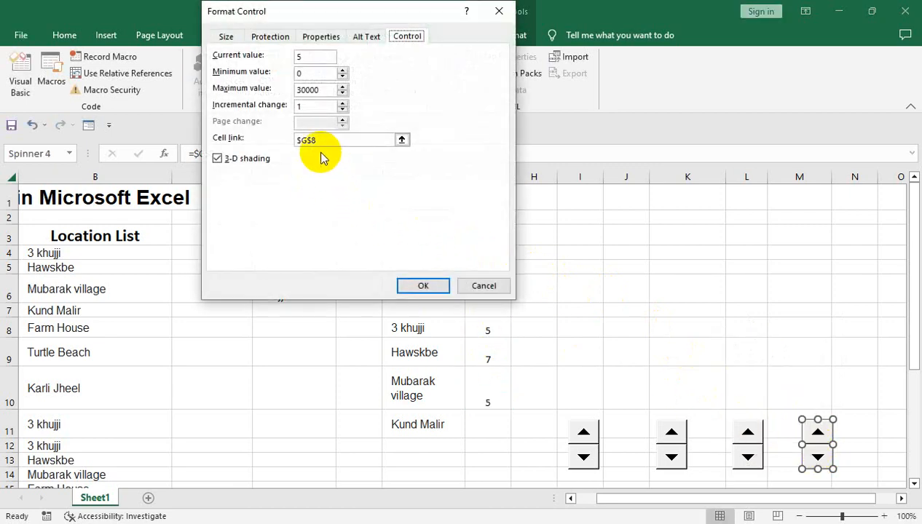
drag(324, 140, 288, 138)
click(465, 417)
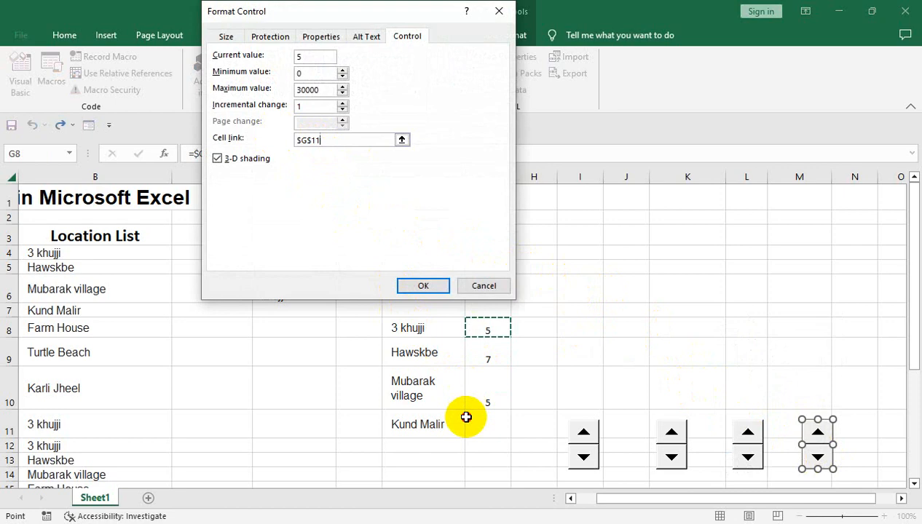
click(418, 281)
click(681, 385)
- Use the spin buttons to set the counts to 3 khujji 3, Hawskbe 5, Mubarak village 4 and Kund Malir 7
click(583, 432)
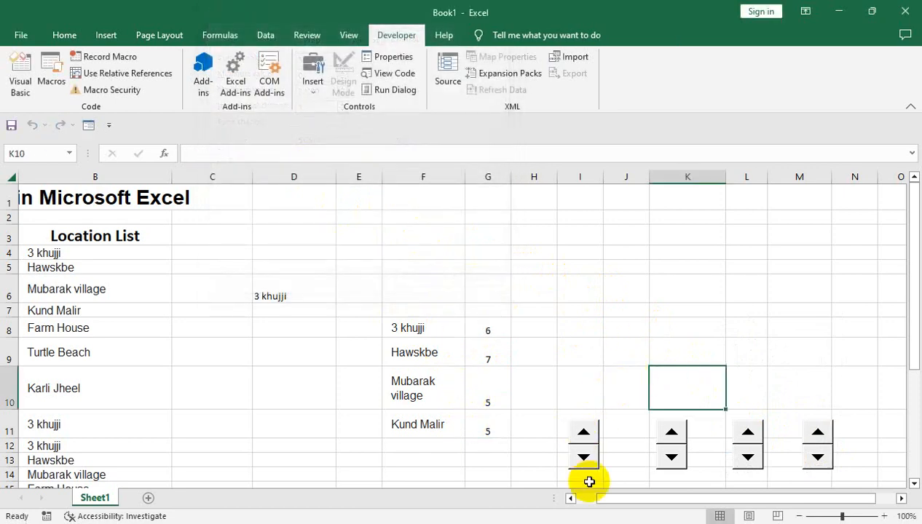
click(591, 473)
click(588, 460)
click(588, 461)
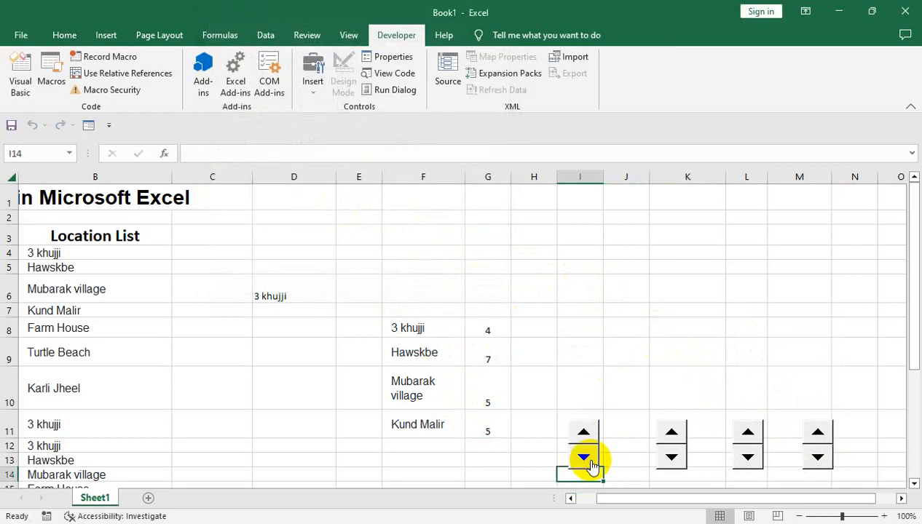
click(588, 460)
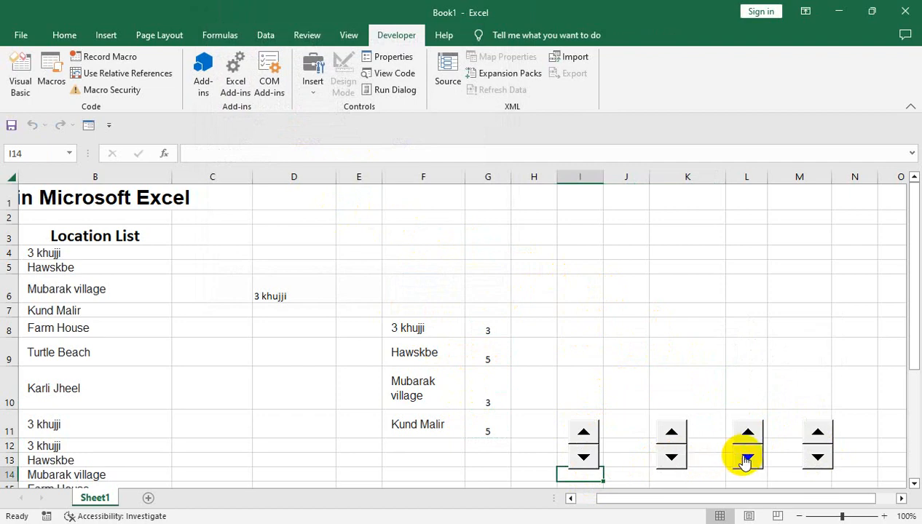
click(748, 431)
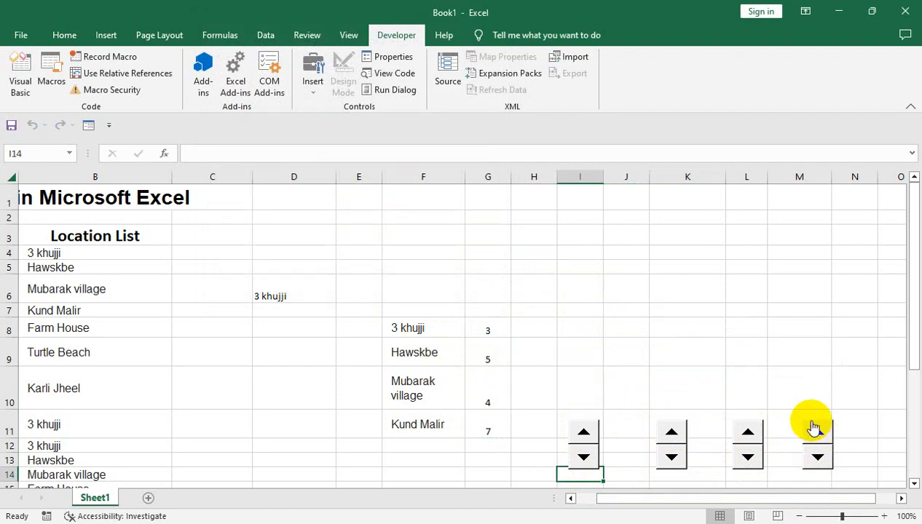
- Select all four spin buttons in columns I, K, L and M together
right_click(811, 425)
click(755, 437)
ctrl+right_click(732, 436)
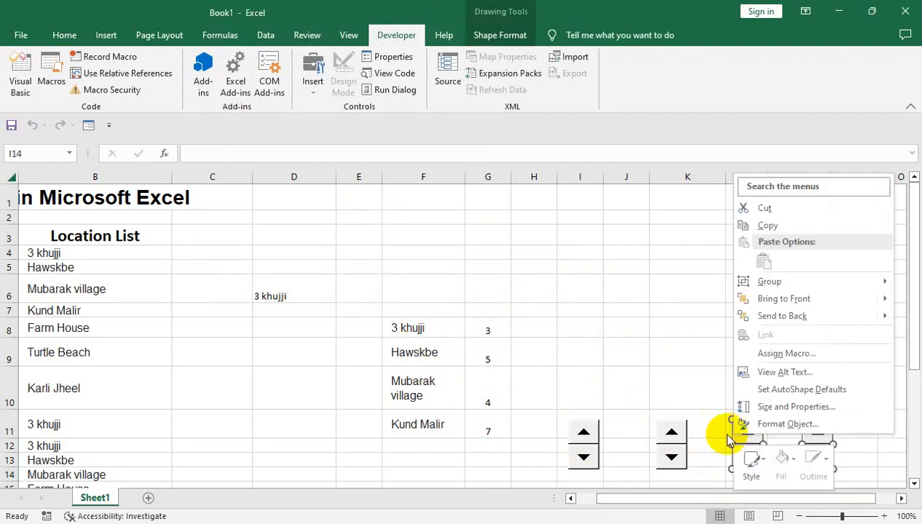
ctrl+click(671, 431)
right_click(671, 433)
key(Escape)
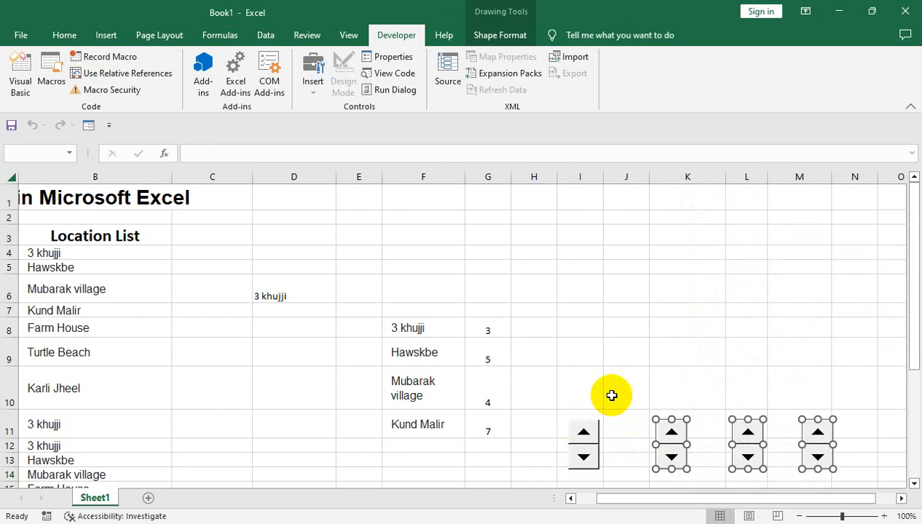
right_click(595, 437)
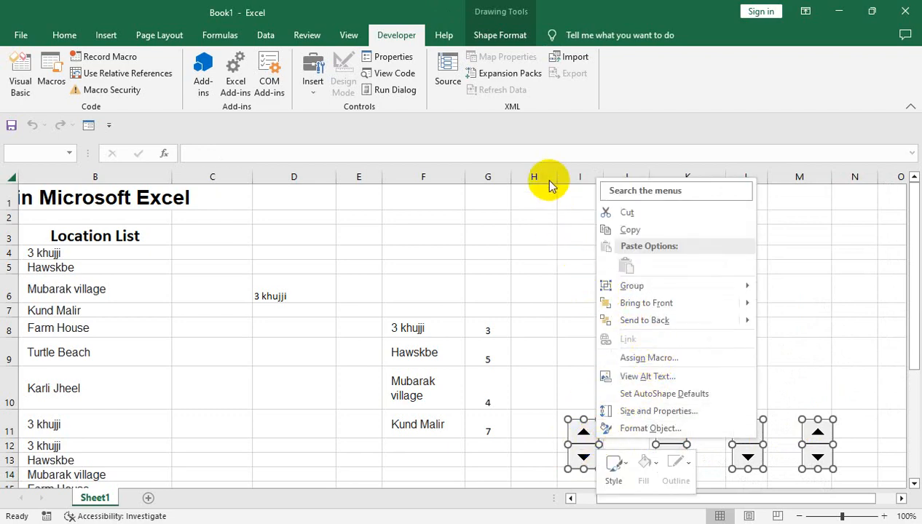
click(560, 138)
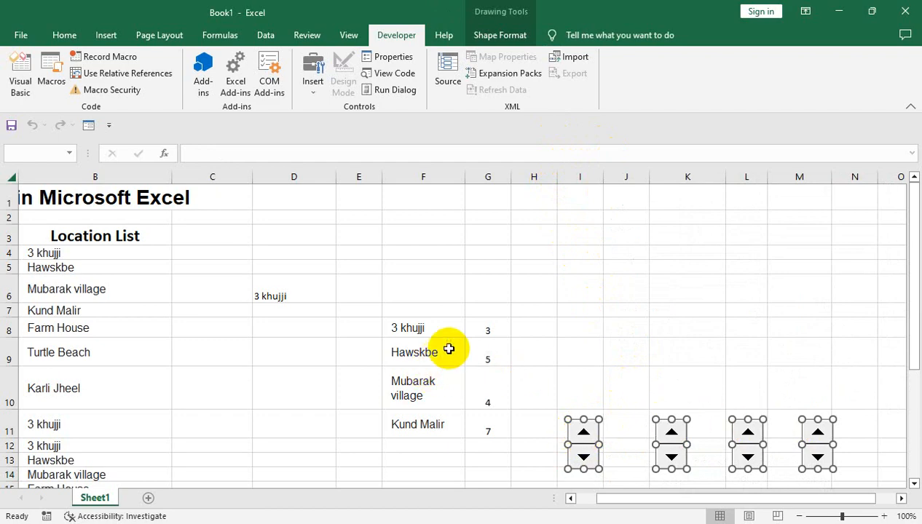
- Distribute the four selected spin buttons evenly, both horizontally and vertically
click(484, 37)
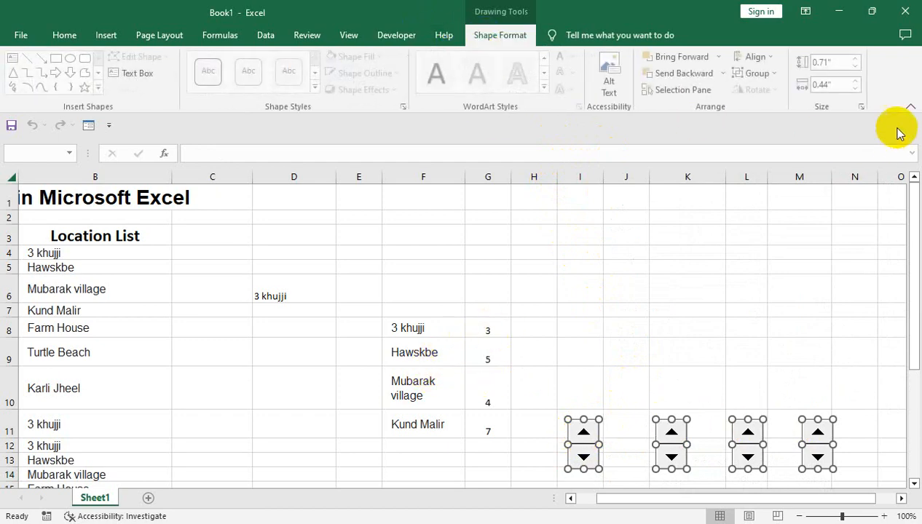
click(757, 57)
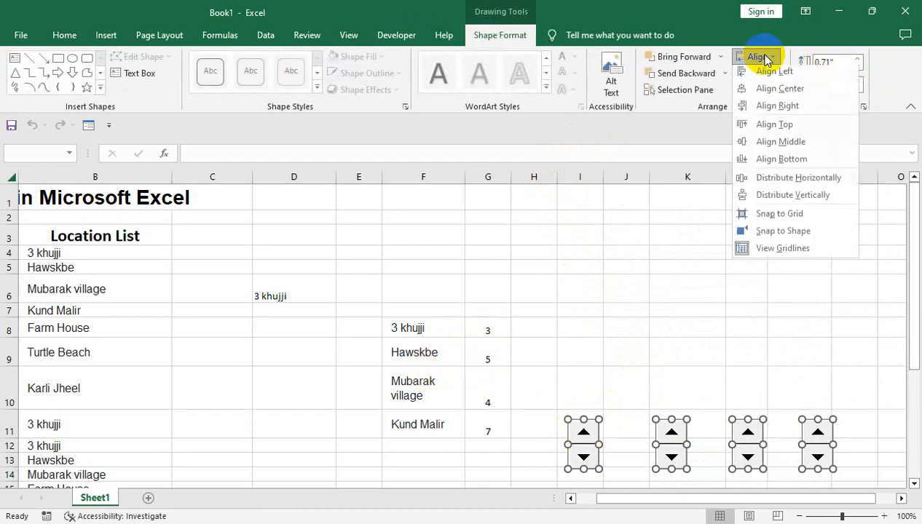
click(777, 181)
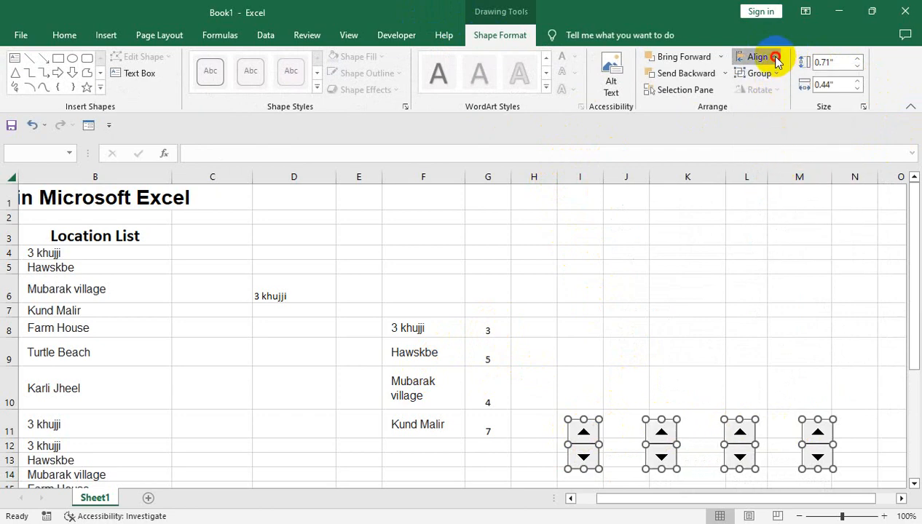
click(776, 59)
click(774, 199)
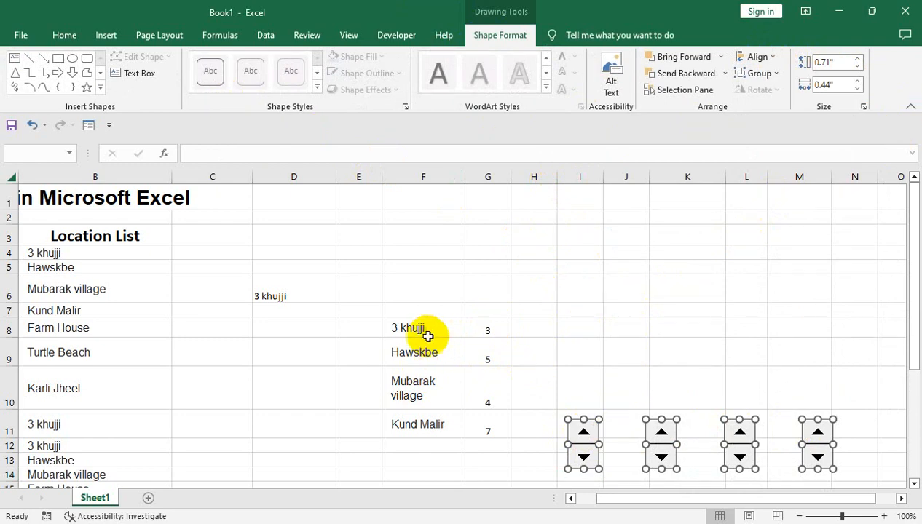
- Insert a 2-D clustered column chart from F8:G11 and move it over the spin buttons
drag(427, 336, 480, 428)
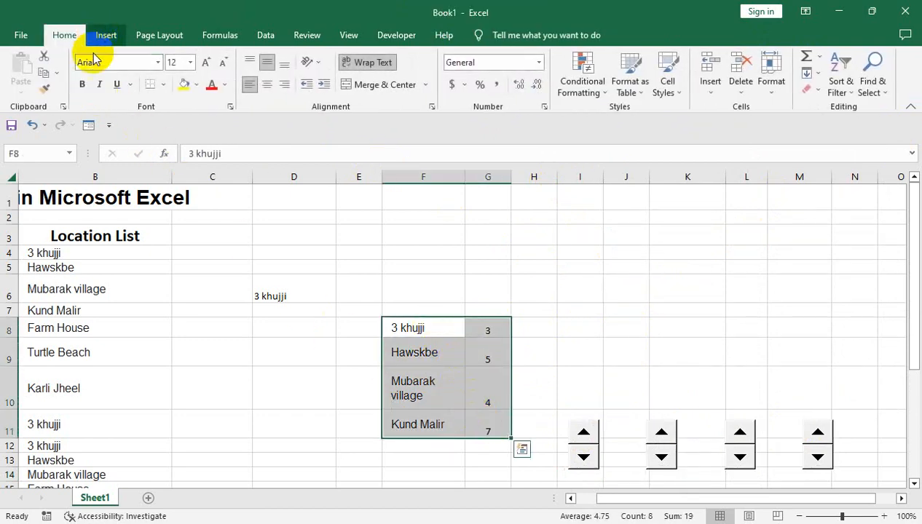
click(106, 35)
click(385, 56)
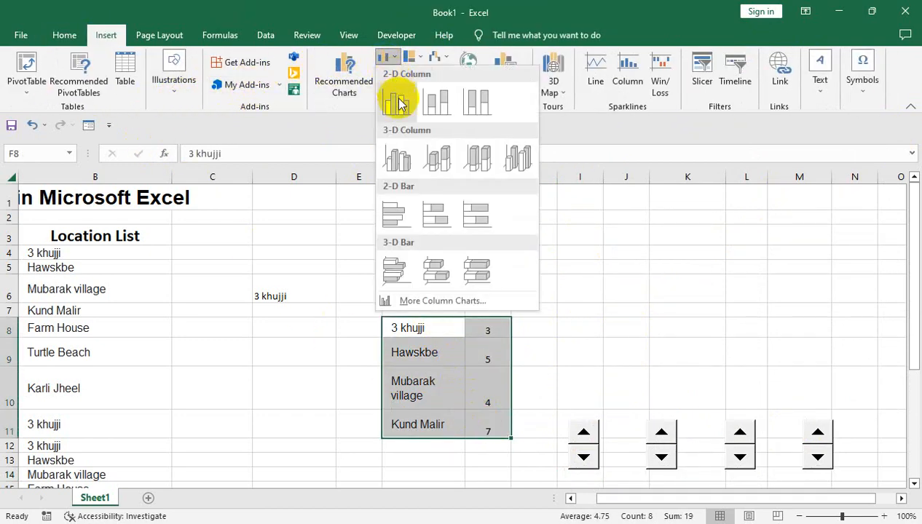
click(397, 102)
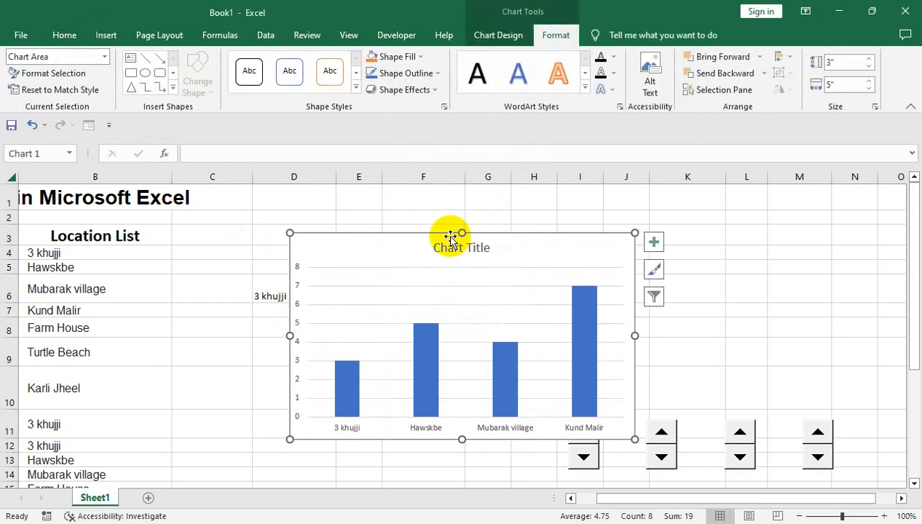
drag(412, 233, 618, 267)
- Send the chart to the back and position it so each spin button sits beside its location's column, then deselect it
drag(414, 330, 474, 421)
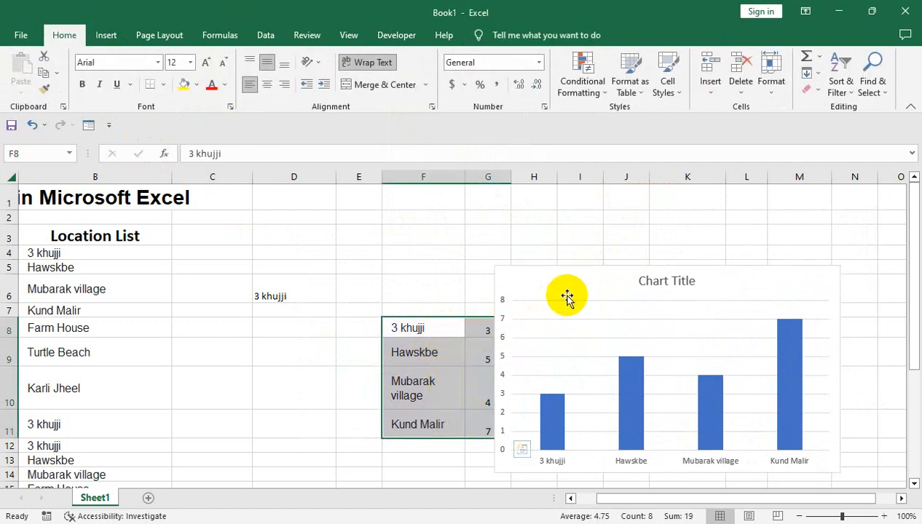
right_click(568, 289)
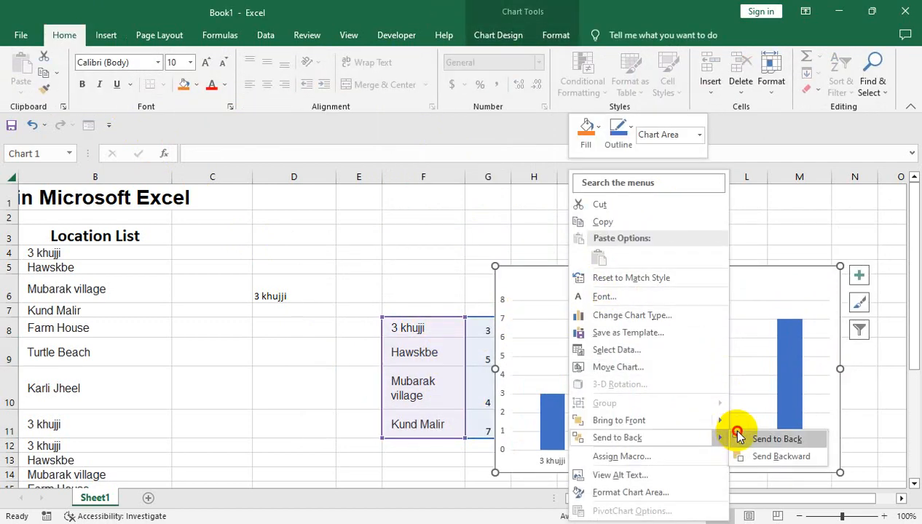
click(739, 435)
drag(632, 267, 628, 287)
scroll(650, 288, down, 1)
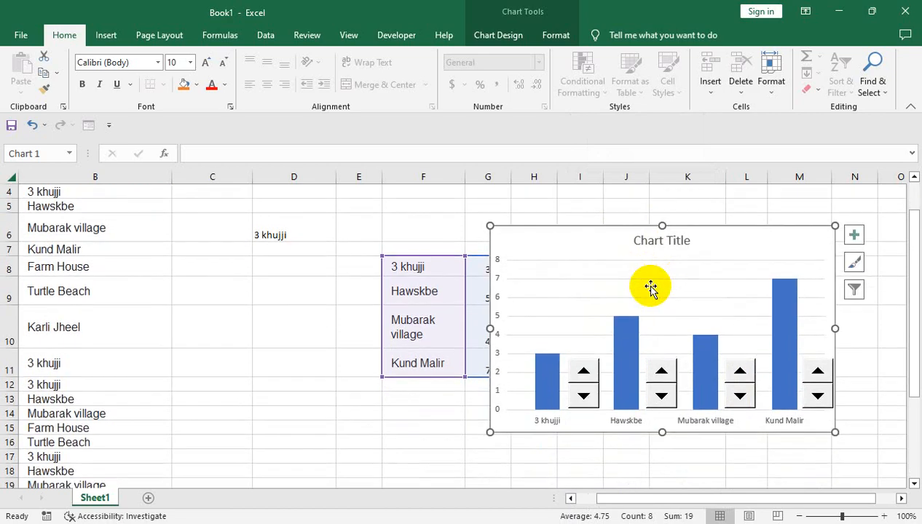
click(450, 262)
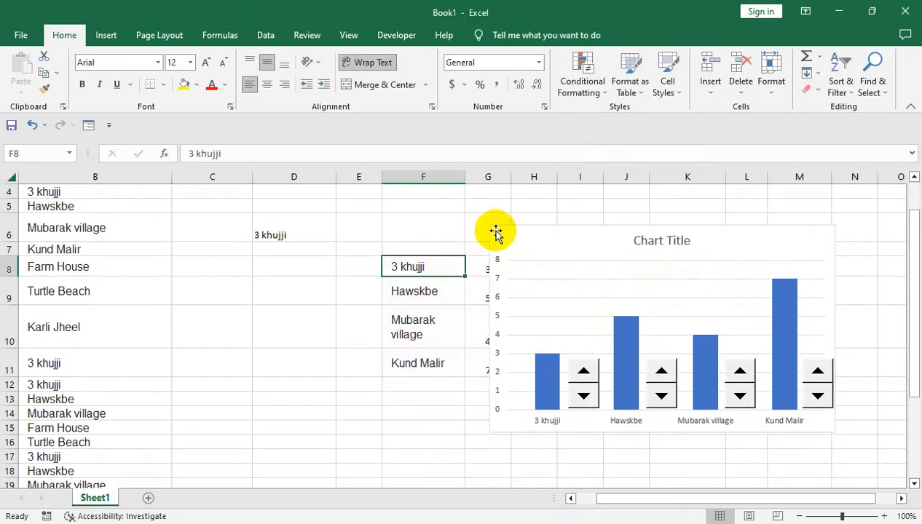
- Select the four spin buttons together with the chart and move them clear of the vote counts in column G
right_click(825, 388)
ctrl+right_click(737, 373)
ctrl+right_click(659, 373)
ctrl+right_click(576, 374)
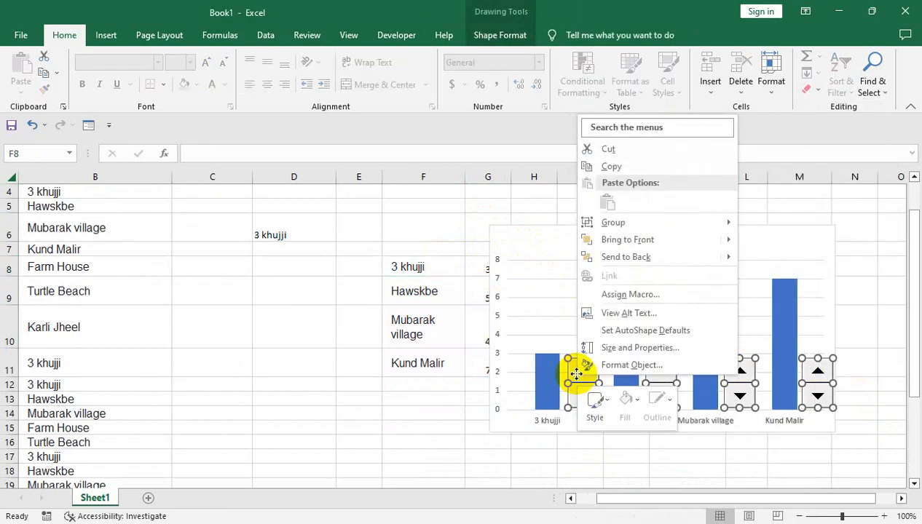
ctrl+right_click(512, 228)
click(510, 227)
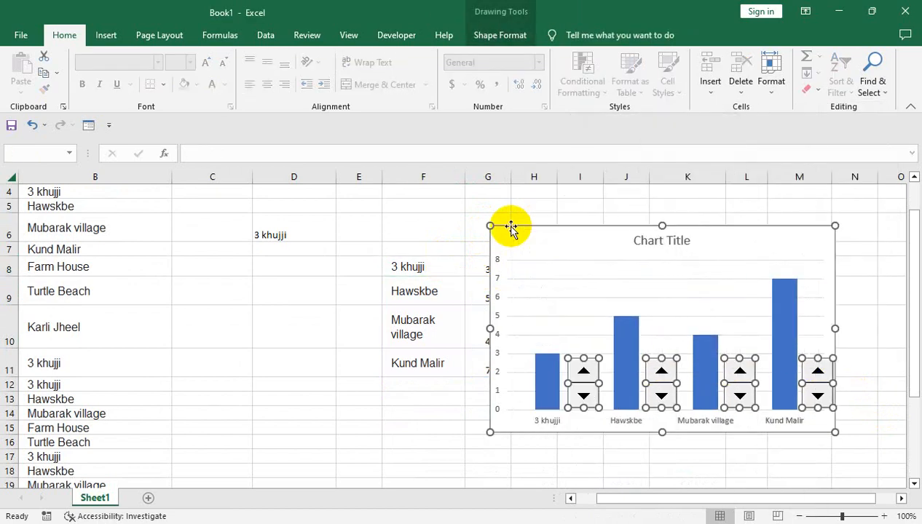
drag(510, 226, 534, 223)
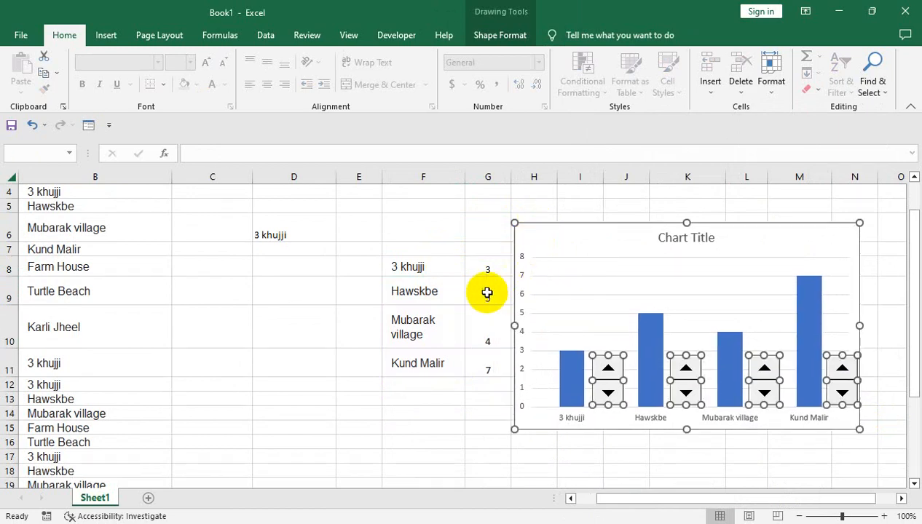
- Hide columns C and D and bring the departments table back into view alongside the chart
click(362, 274)
drag(299, 176, 225, 181)
right_click(224, 182)
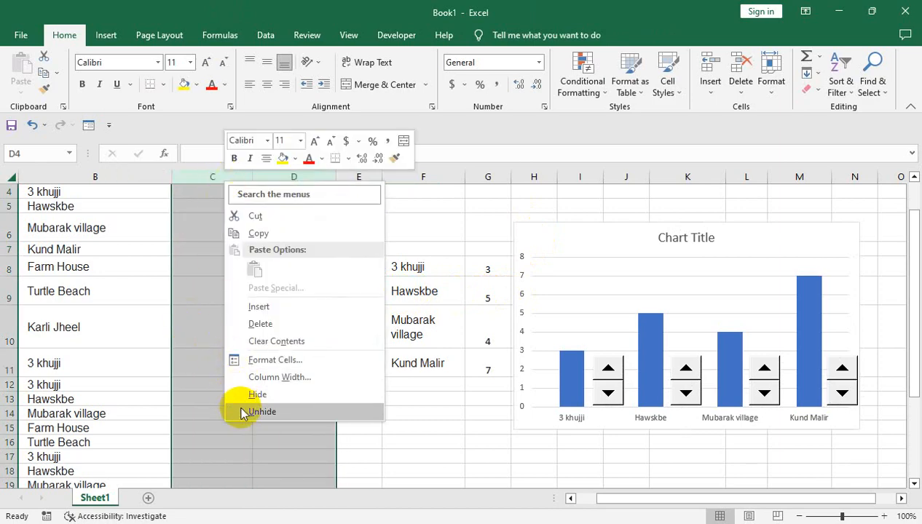
click(247, 396)
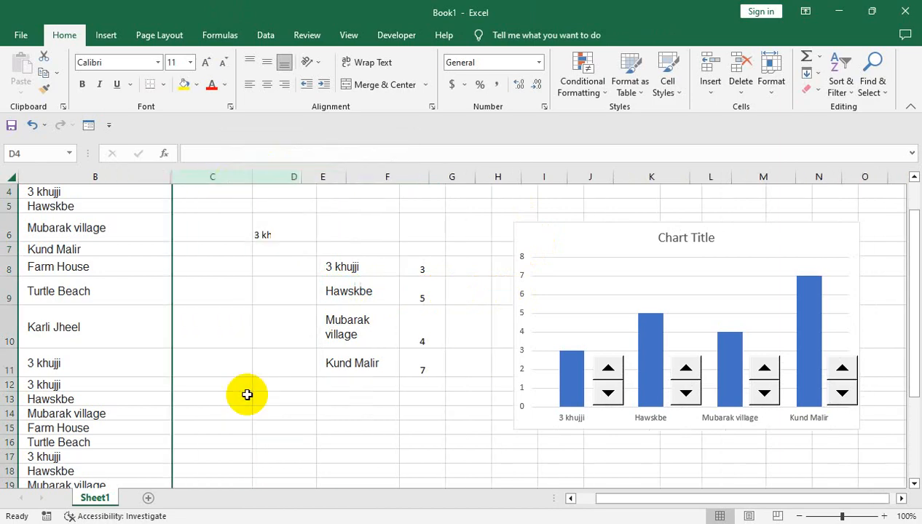
drag(125, 296, 24, 299)
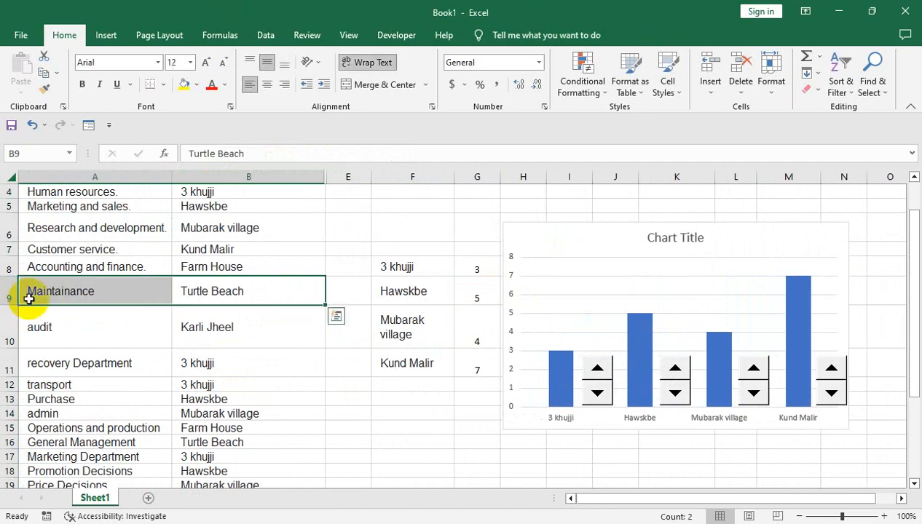
scroll(88, 305, up, 1)
click(401, 241)
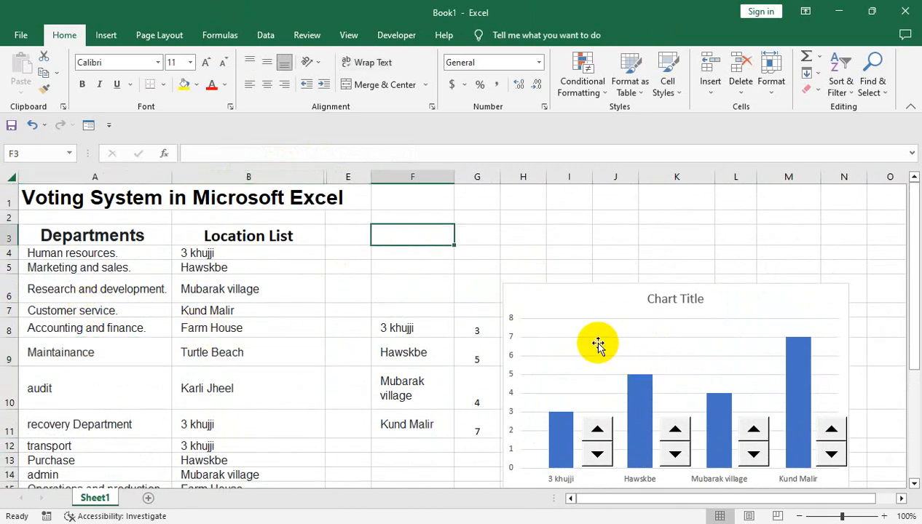
- Select the four spin buttons with the chart again, move them up so the chart starts at row 4, and deselect them
right_click(677, 437)
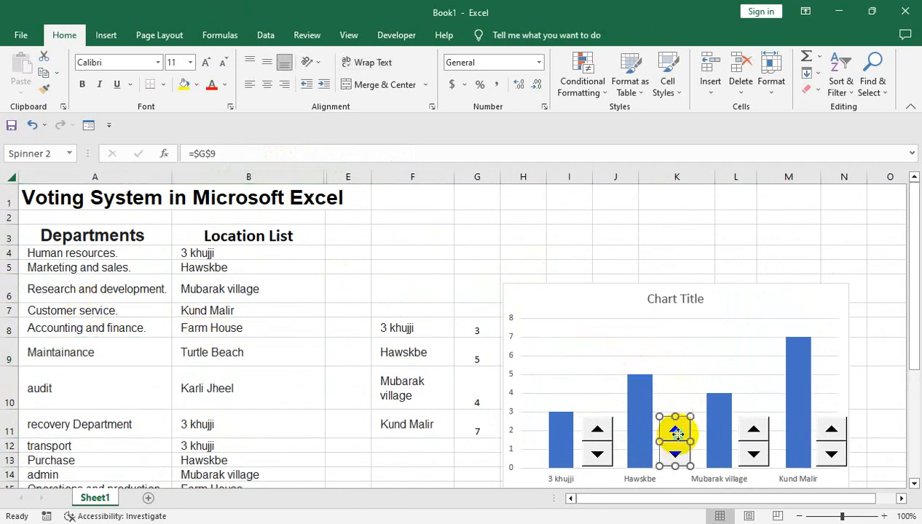
ctrl+right_click(754, 453)
ctrl+right_click(819, 457)
ctrl+right_click(609, 448)
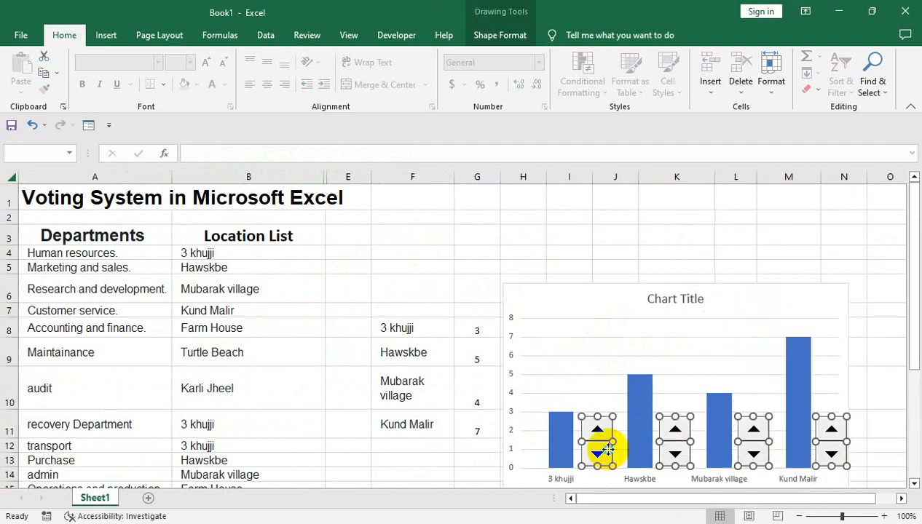
ctrl+right_click(535, 289)
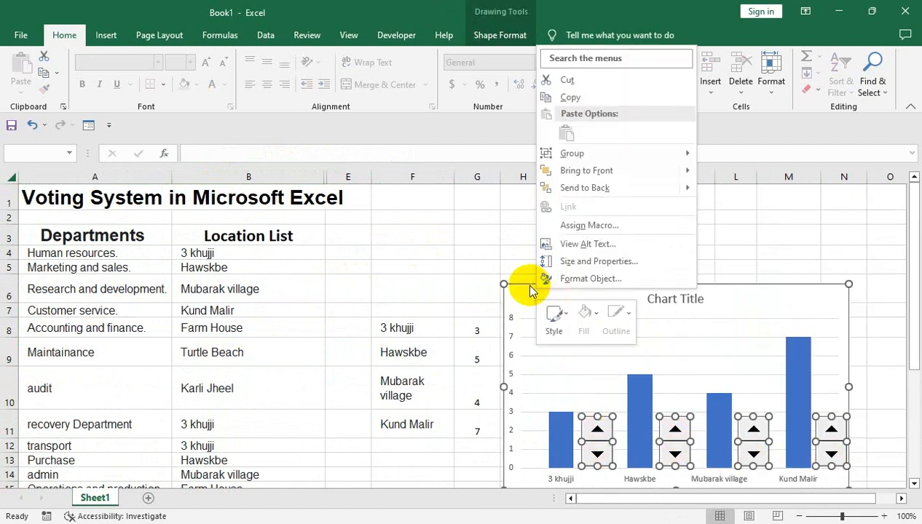
drag(530, 291, 526, 249)
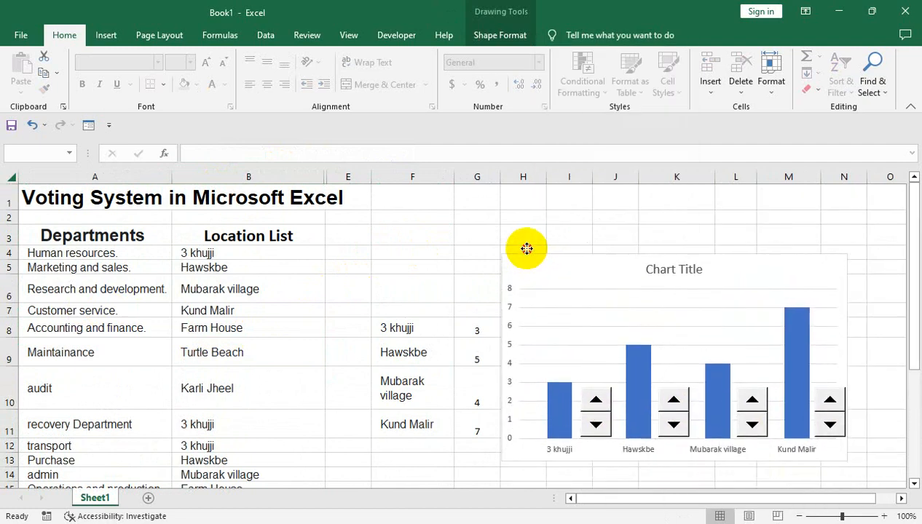
click(413, 288)
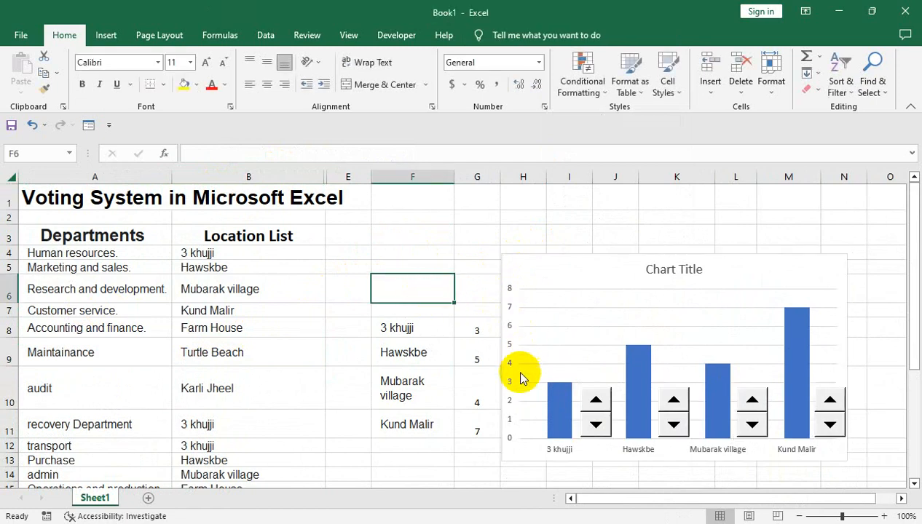
- Link the chart title to cell A1 with the formula =Sheet1!$A$1
click(653, 273)
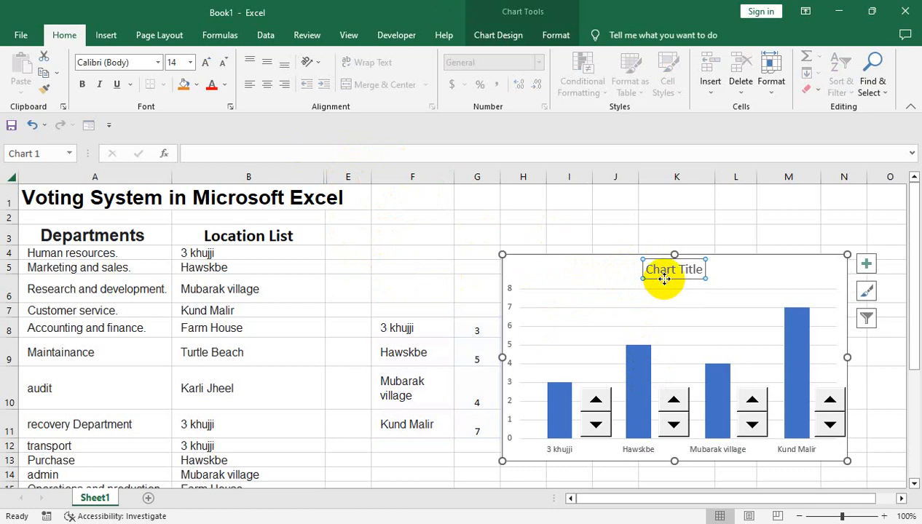
click(301, 151)
text(=)
click(36, 186)
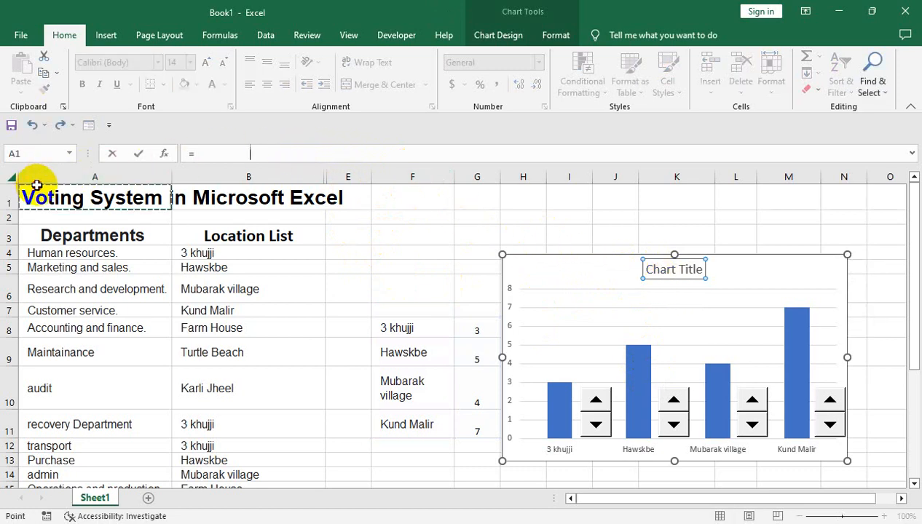
key(Return)
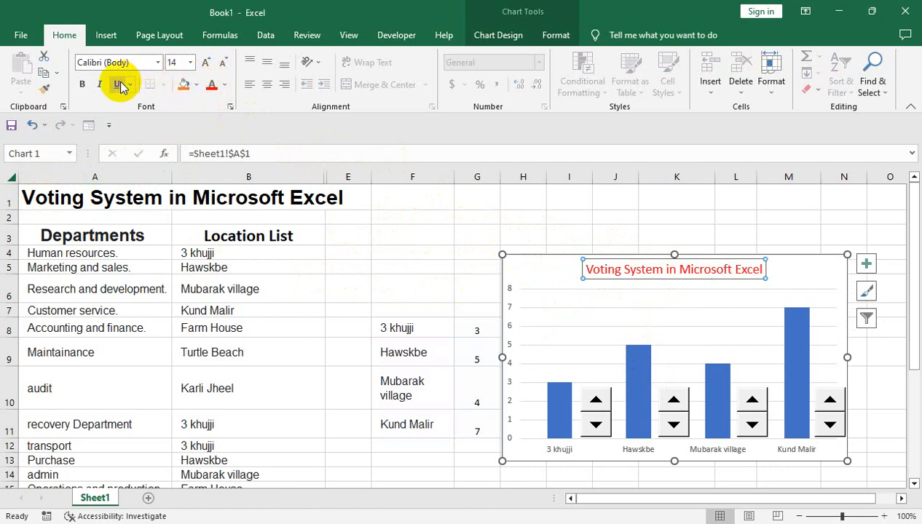
- Format the chart title as red bold text, enlarge its font size, and deselect the chart
click(80, 84)
click(204, 64)
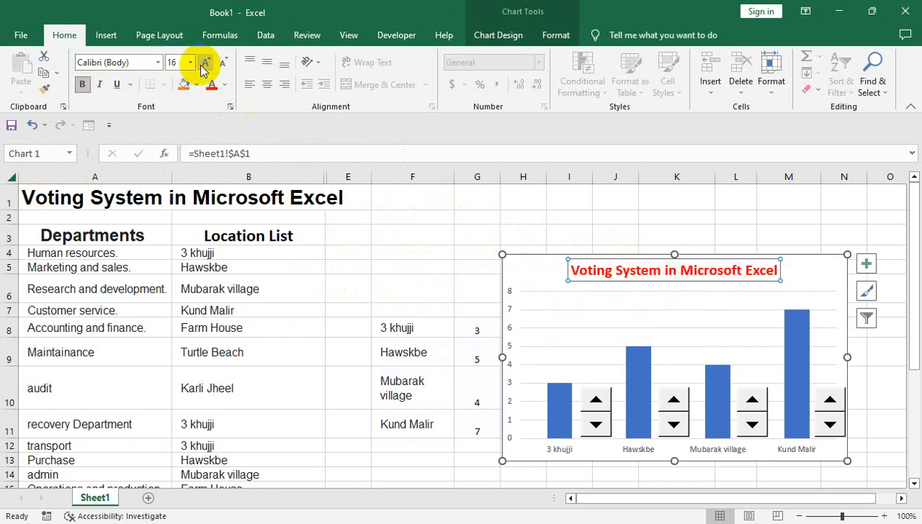
click(251, 252)
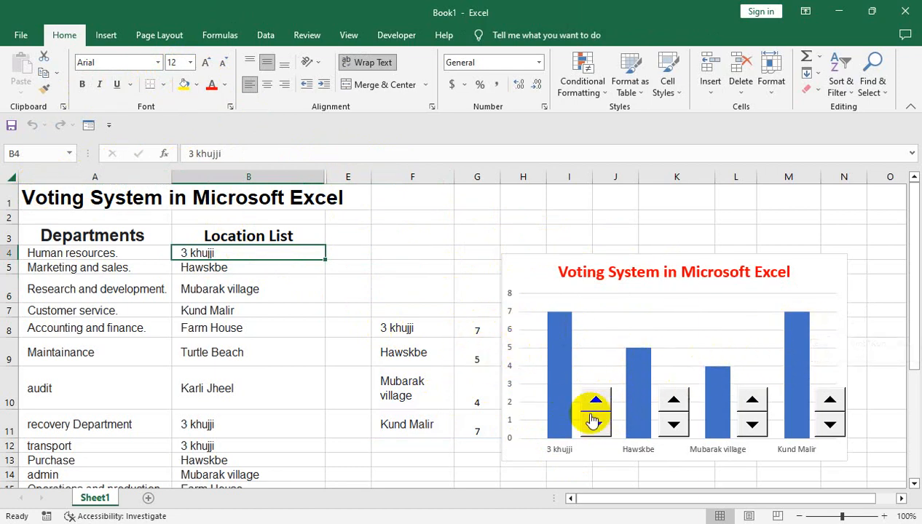
- Use the chart's spin buttons to set the counts to 3 khujji 7, Hawskbe 9, Mubarak village 7 and Kund Malir 10
double_click(663, 402)
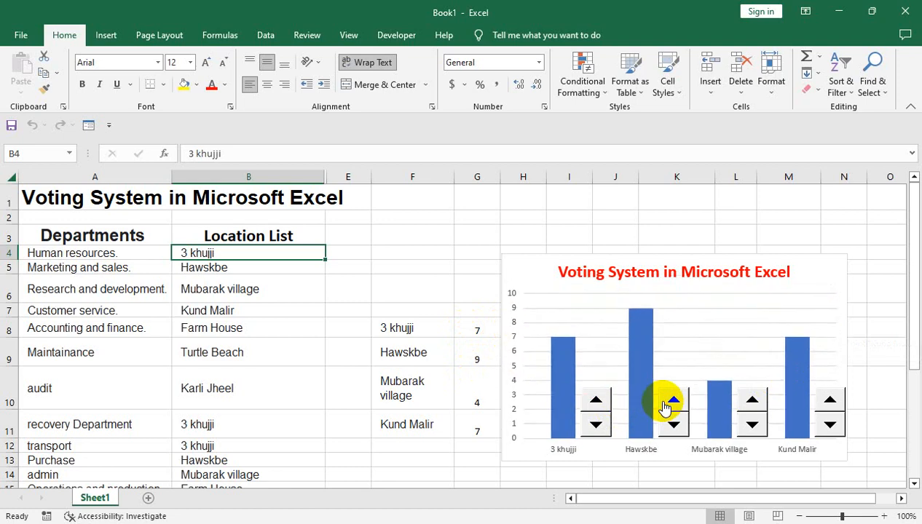
click(751, 405)
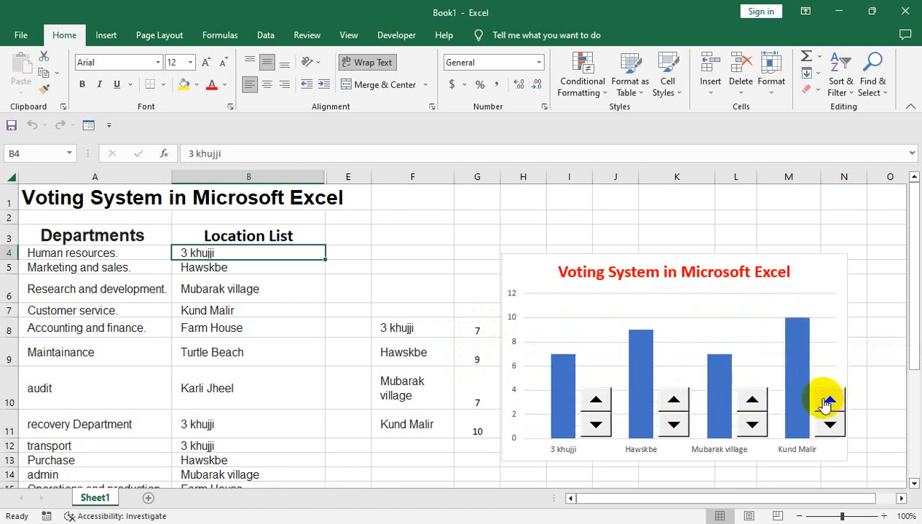
- Add data labels to the vote count columns in the chart
right_click(555, 370)
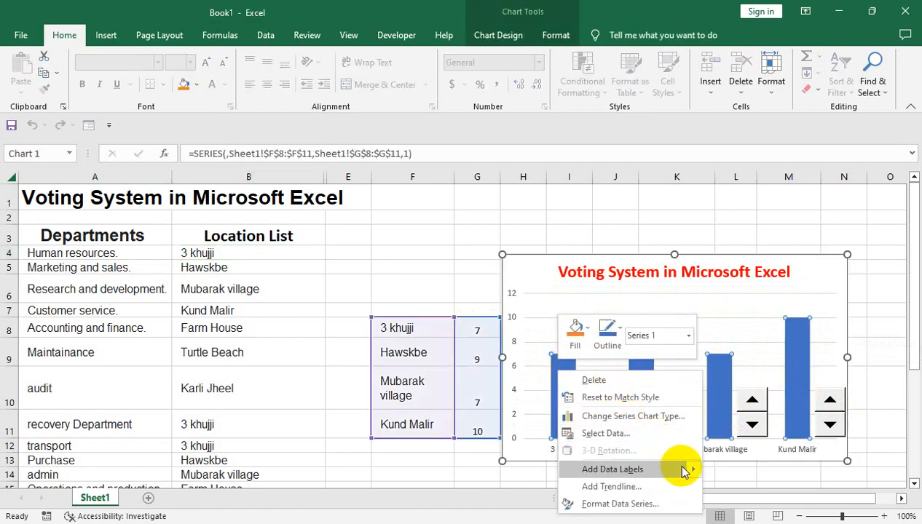
mouse_move(685, 472)
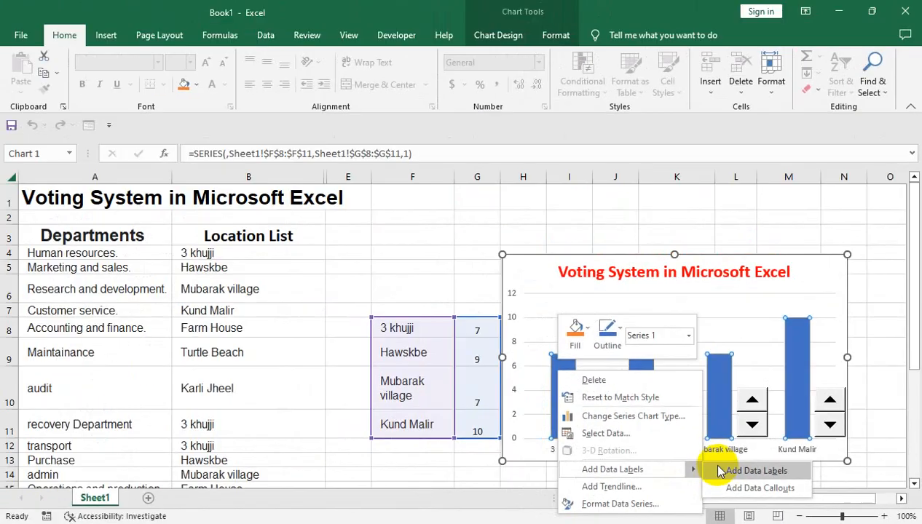
click(518, 418)
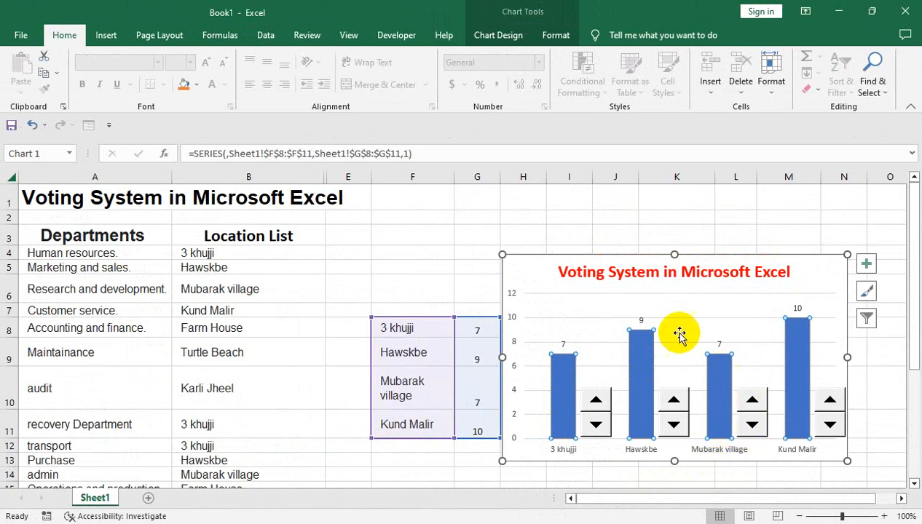
- Format the chart's data labels as bold Arial at font size 28 and deselect the chart
click(563, 342)
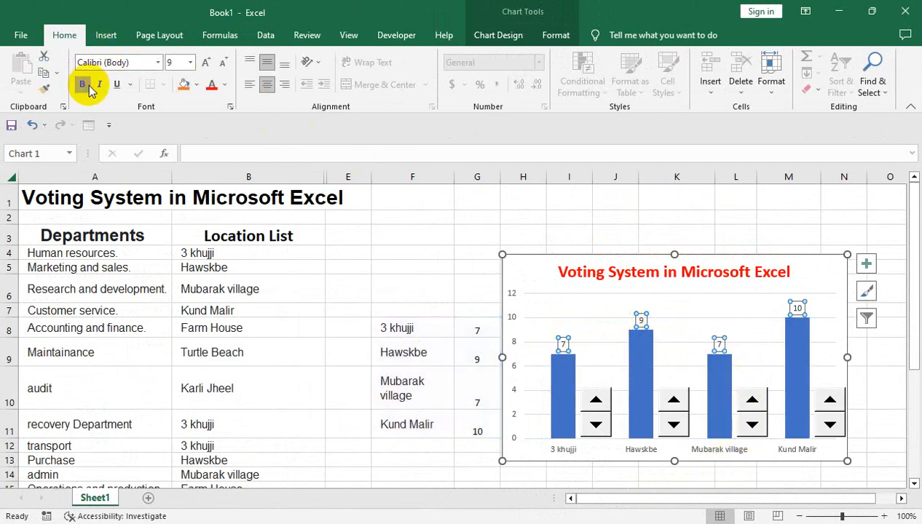
click(206, 64)
click(206, 64)
click(206, 64)
click(206, 64)
click(206, 64)
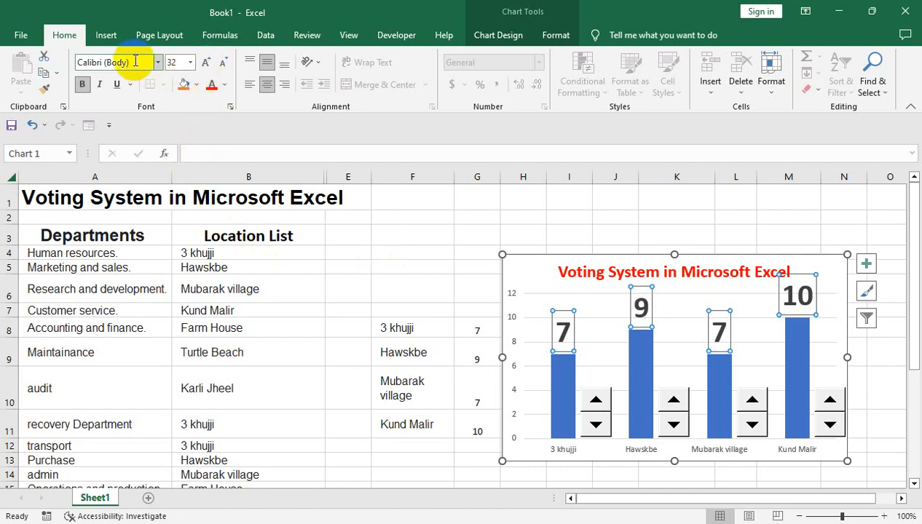
click(158, 64)
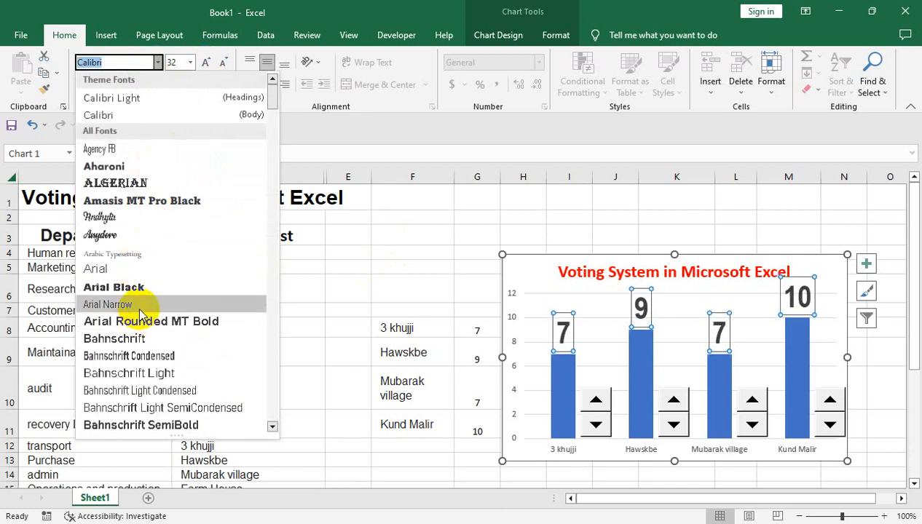
click(158, 271)
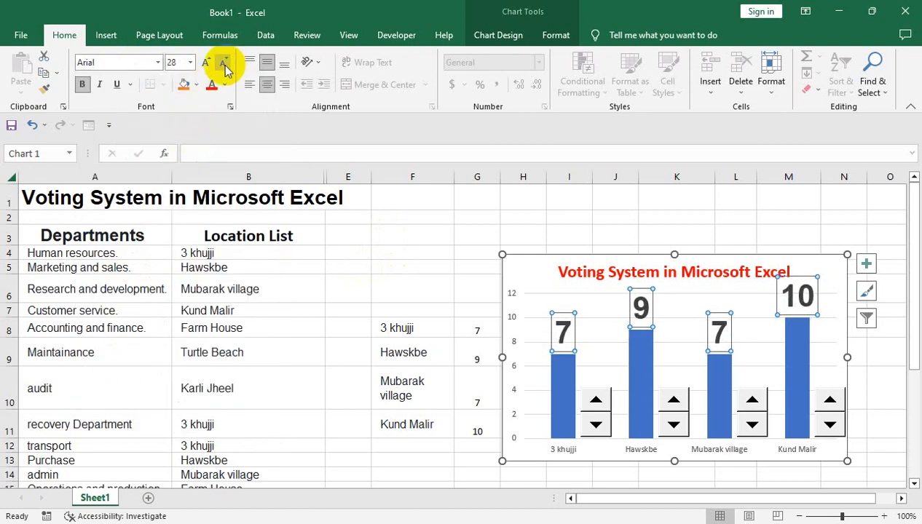
click(364, 343)
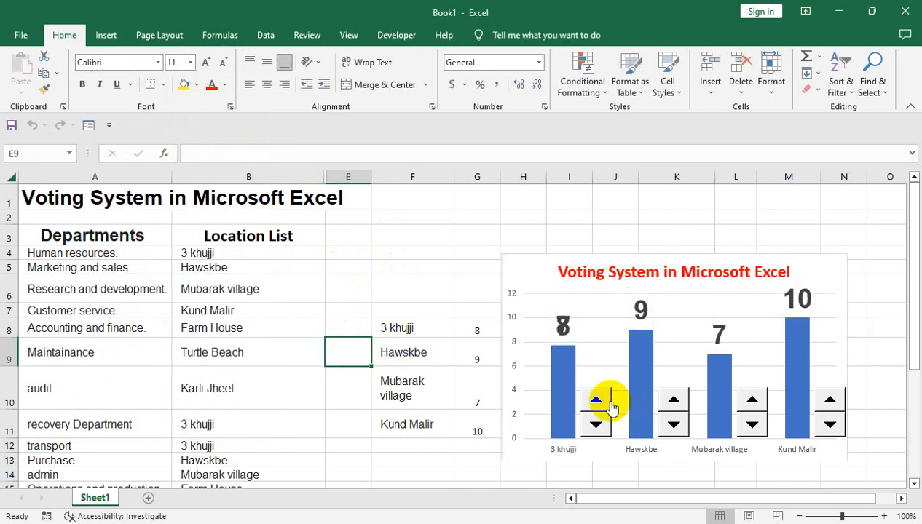